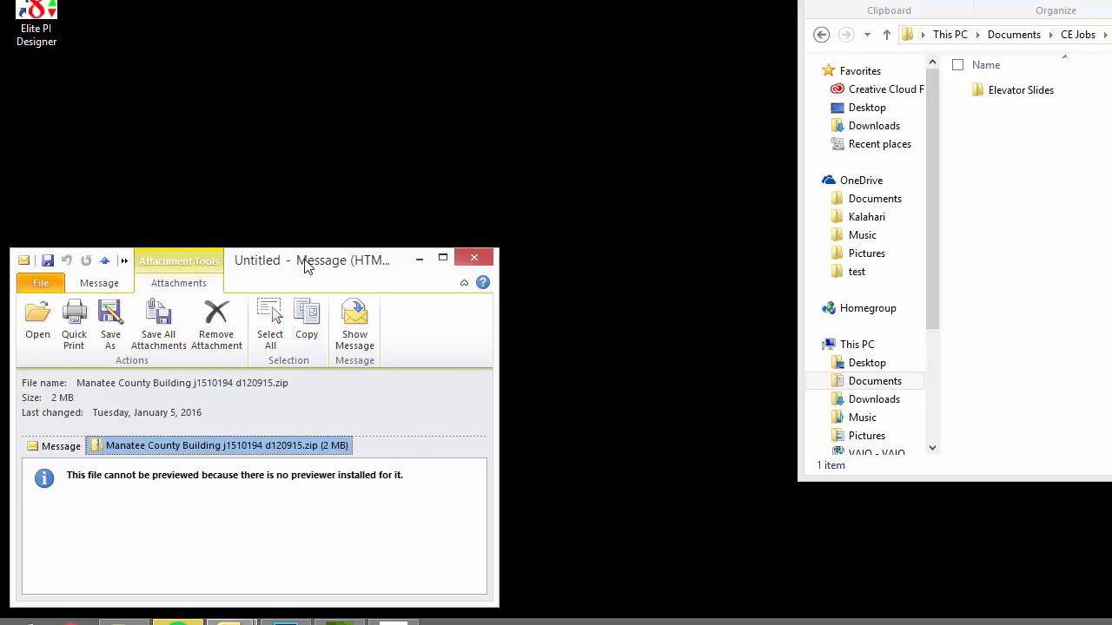
- Copy the Manatee County Building j1510194 d120915.zip attachment from the Outlook message onto the desktop
{"action": "left_click_drag", "start_coordinate": [304, 264], "coordinate": [303, 90]}
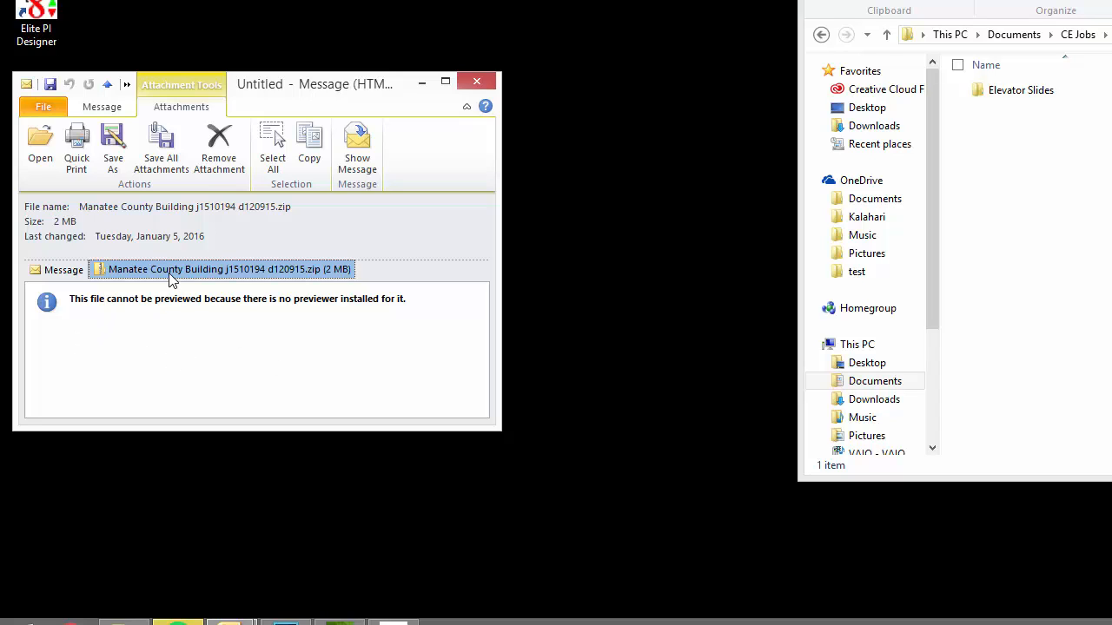
{"action": "left_click_drag", "start_coordinate": [293, 81], "coordinate": [292, 68]}
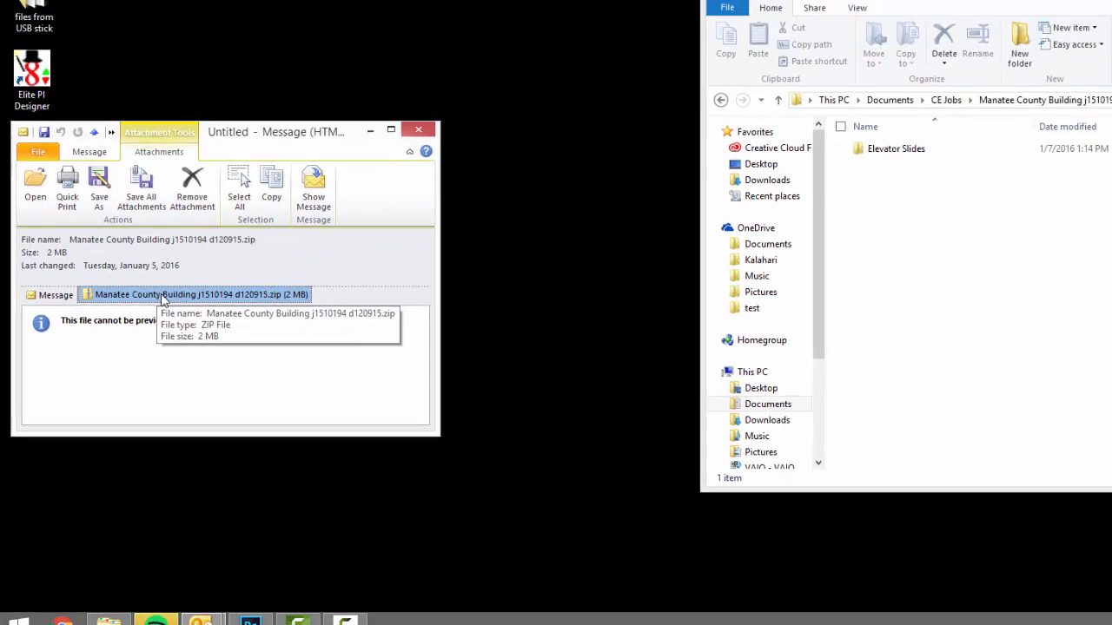
{"action": "left_click_drag", "start_coordinate": [184, 256], "coordinate": [179, 502]}
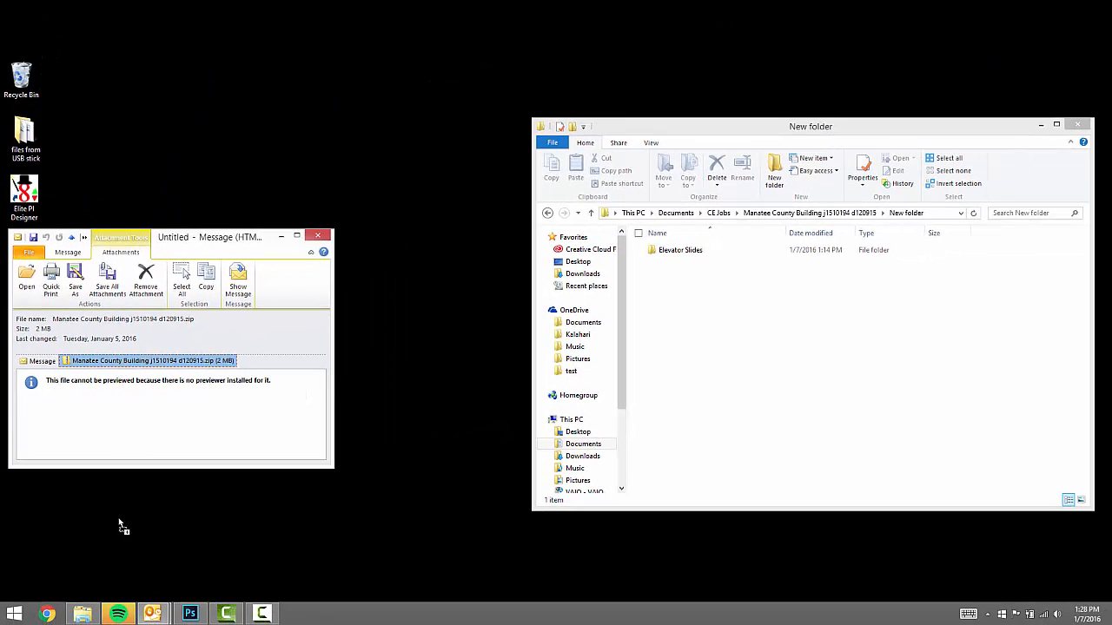
{"action": "left_click_drag", "start_coordinate": [120, 524], "coordinate": [208, 112]}
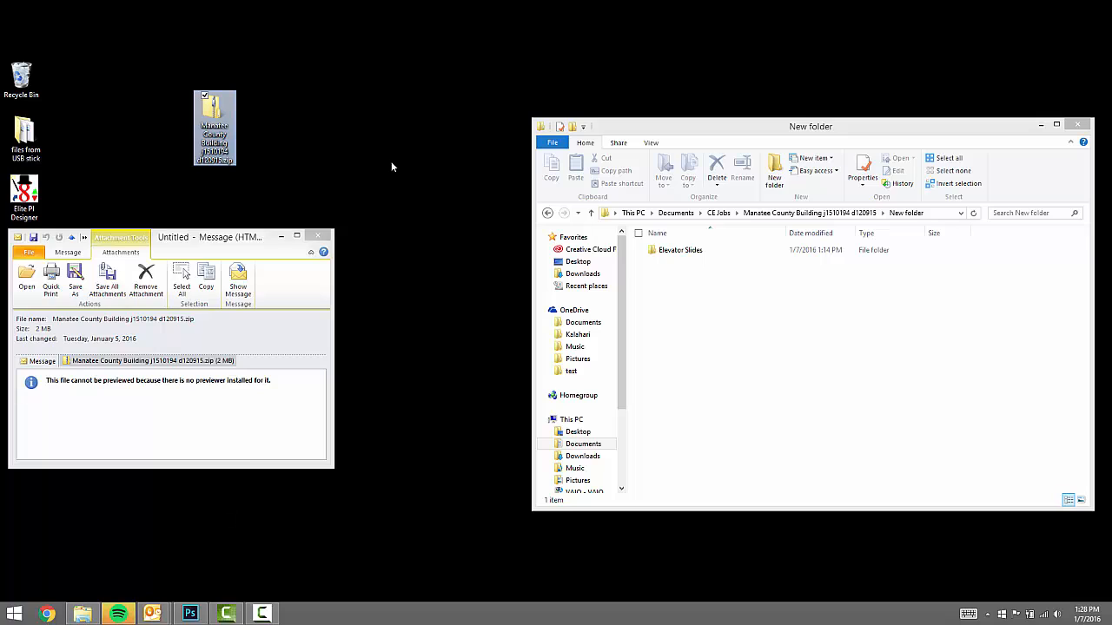
- Launch Elite PI Designer, load the Manatee County Building project, and enlarge the window
{"action": "left_click", "coordinate": [277, 237]}
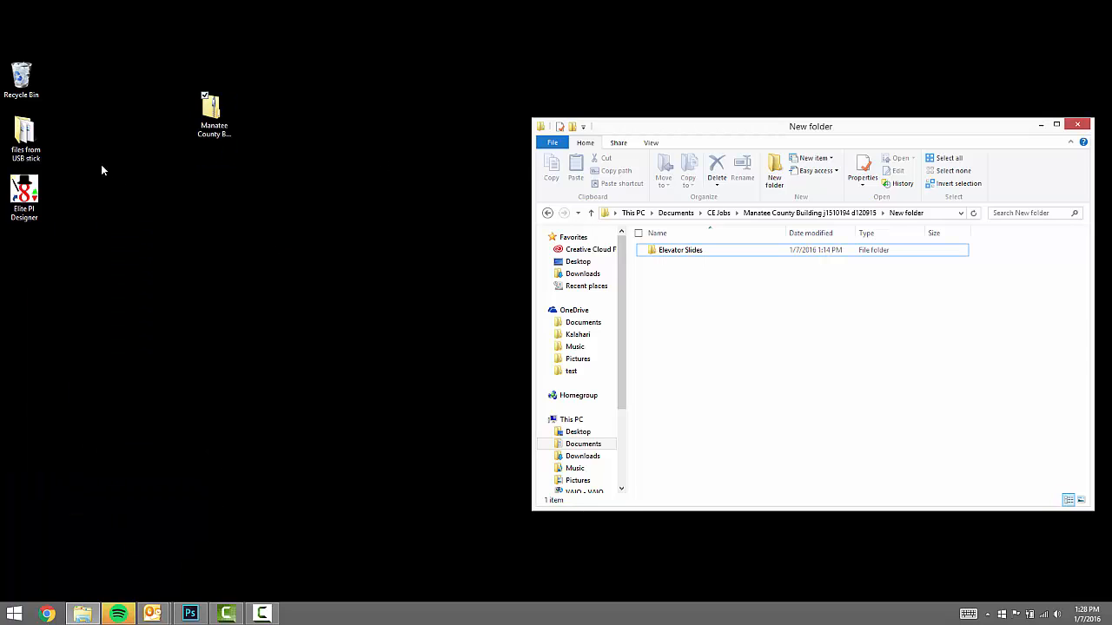
{"action": "double_click", "coordinate": [24, 198]}
{"action": "left_click_drag", "start_coordinate": [517, 16], "coordinate": [442, 157]}
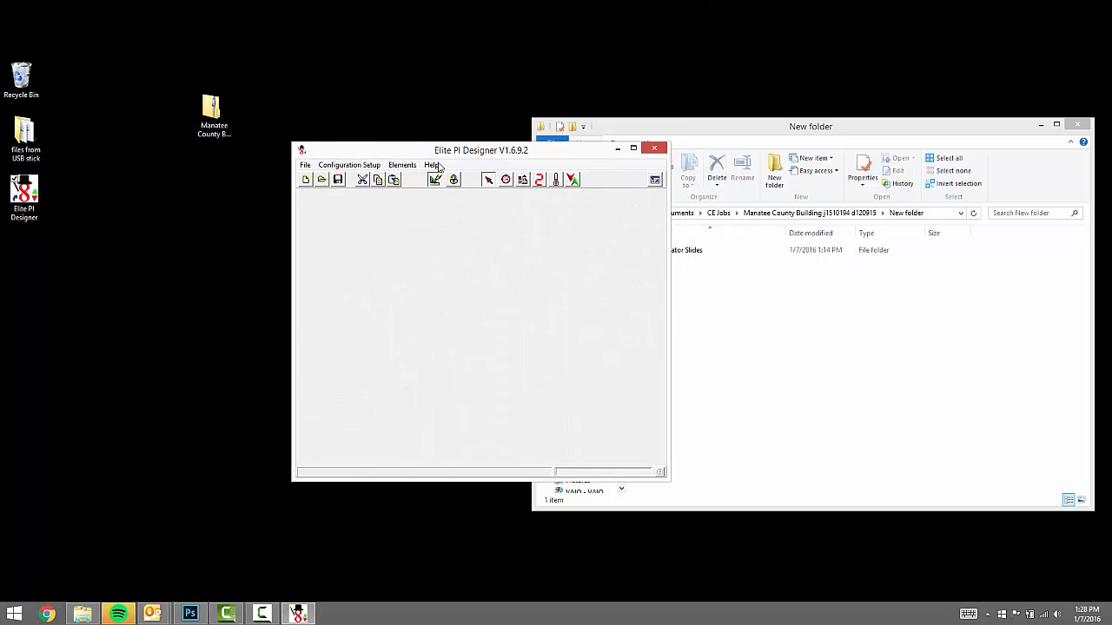
{"action": "left_click_drag", "start_coordinate": [211, 109], "coordinate": [434, 322]}
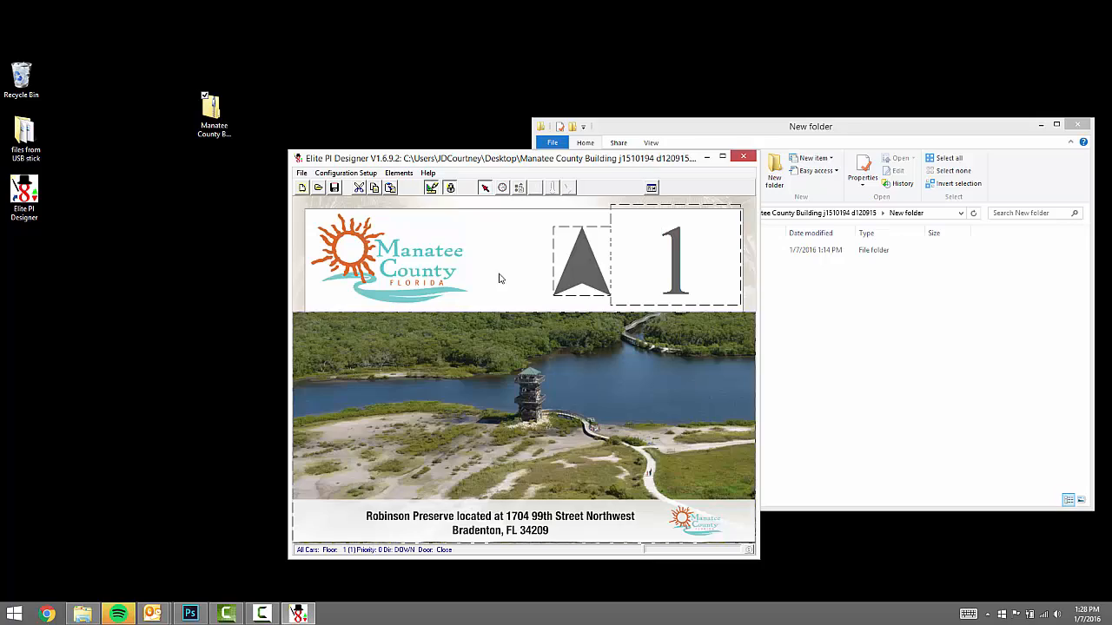
{"action": "left_click_drag", "start_coordinate": [559, 160], "coordinate": [527, 95]}
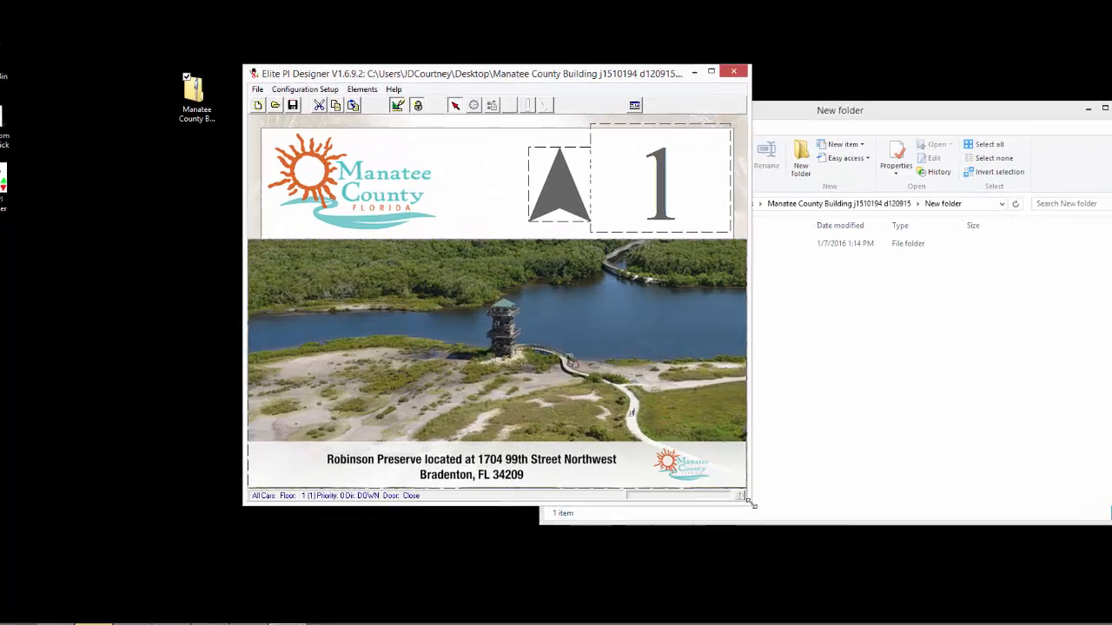
{"action": "left_click_drag", "start_coordinate": [728, 490], "coordinate": [793, 550]}
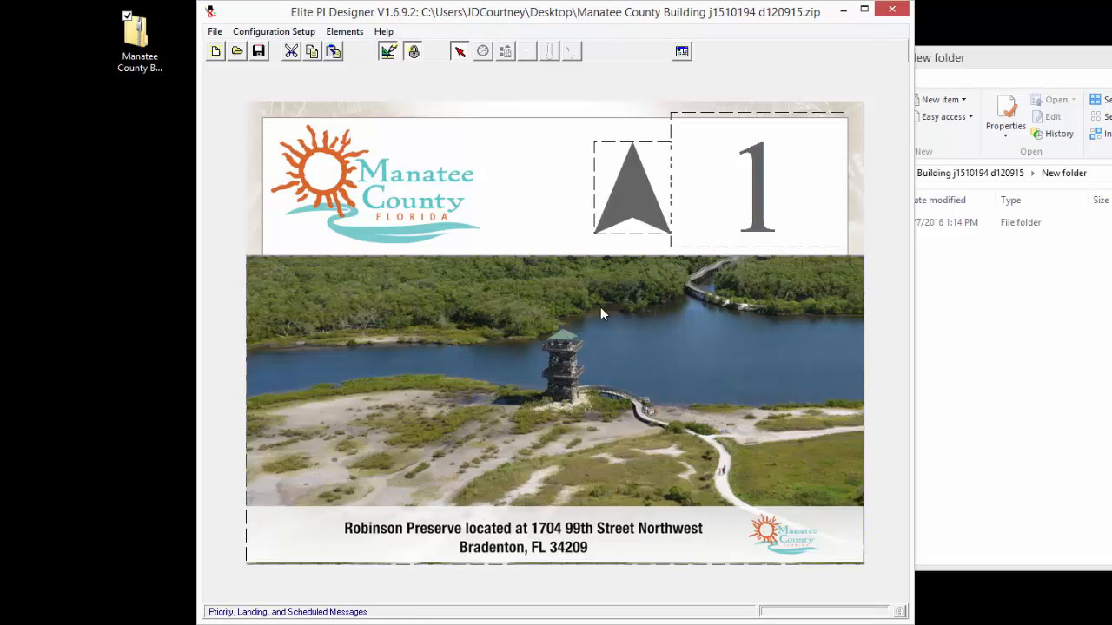
{"action": "right_click", "coordinate": [537, 396]}
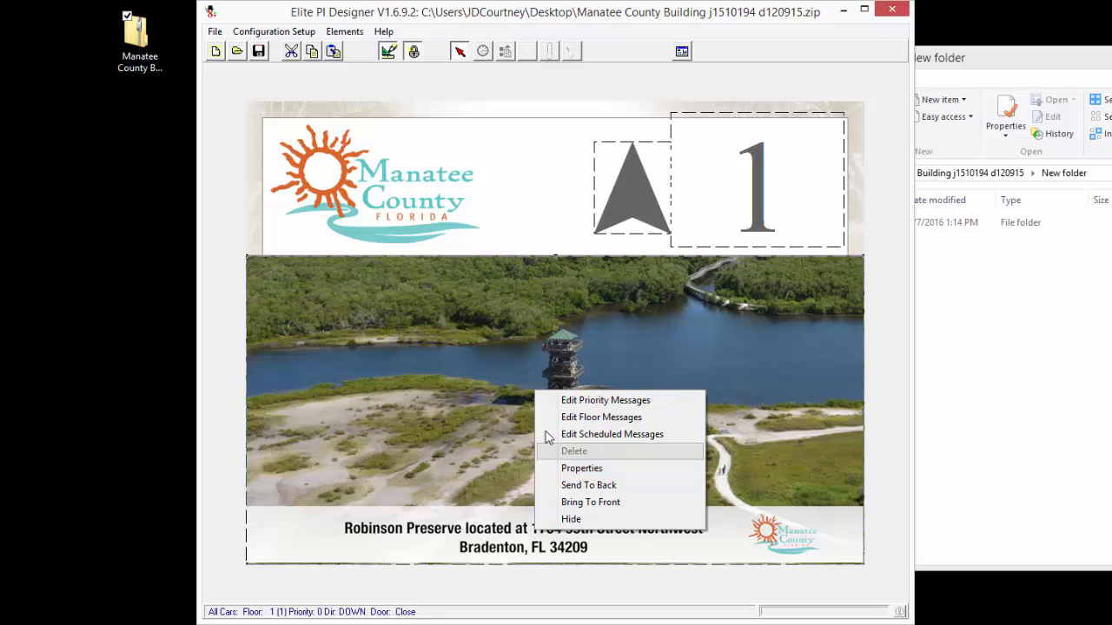
{"action": "right_click", "coordinate": [492, 380]}
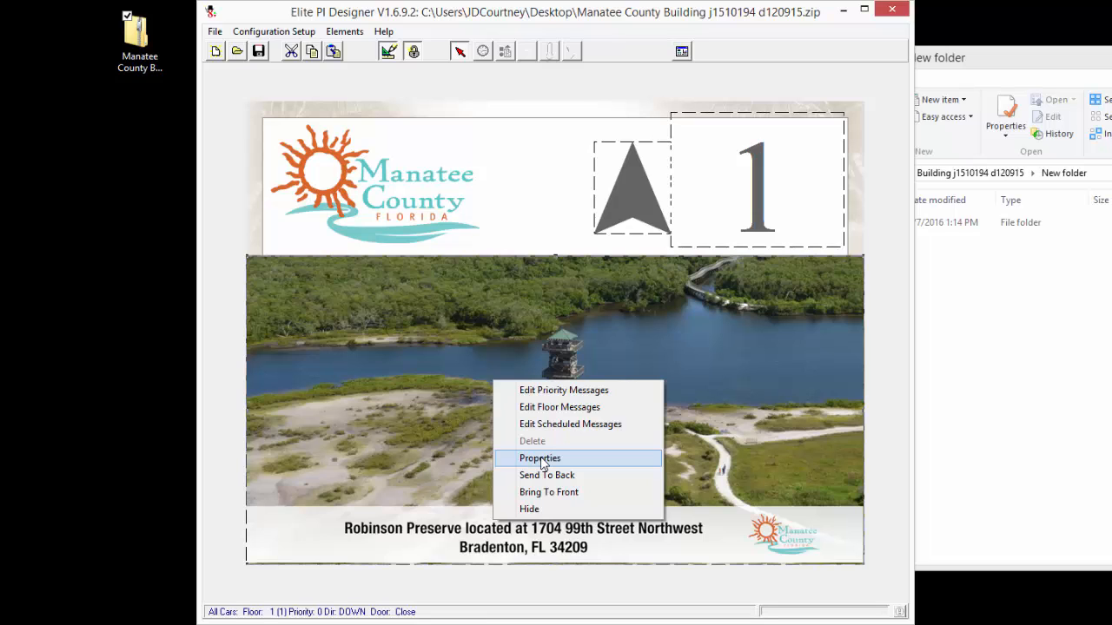
{"action": "left_click", "coordinate": [541, 461]}
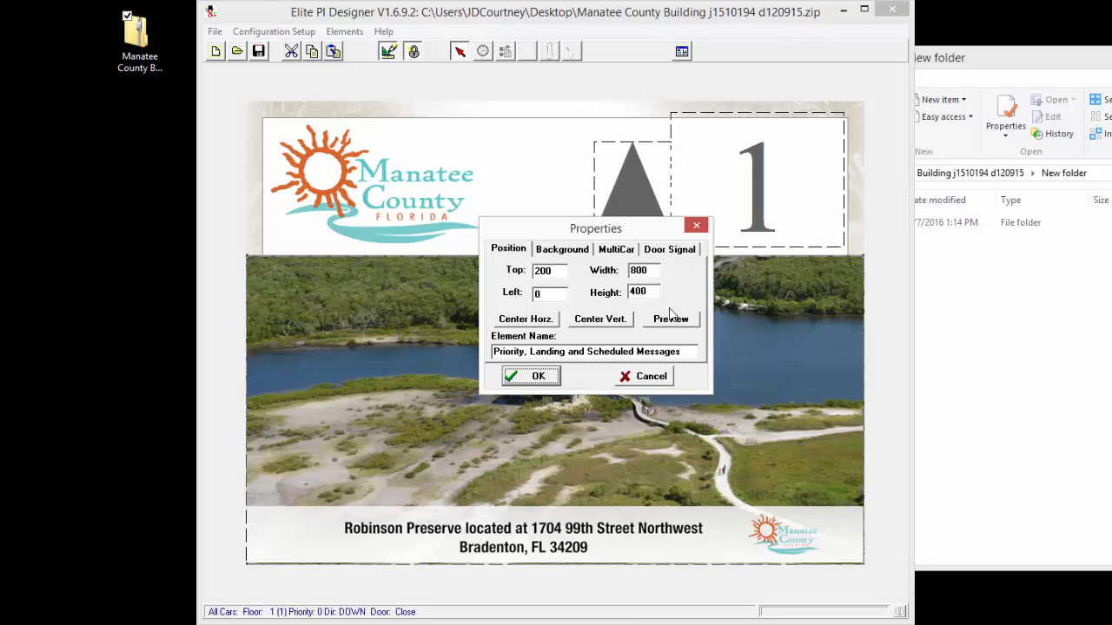
{"action": "left_click", "coordinate": [539, 376]}
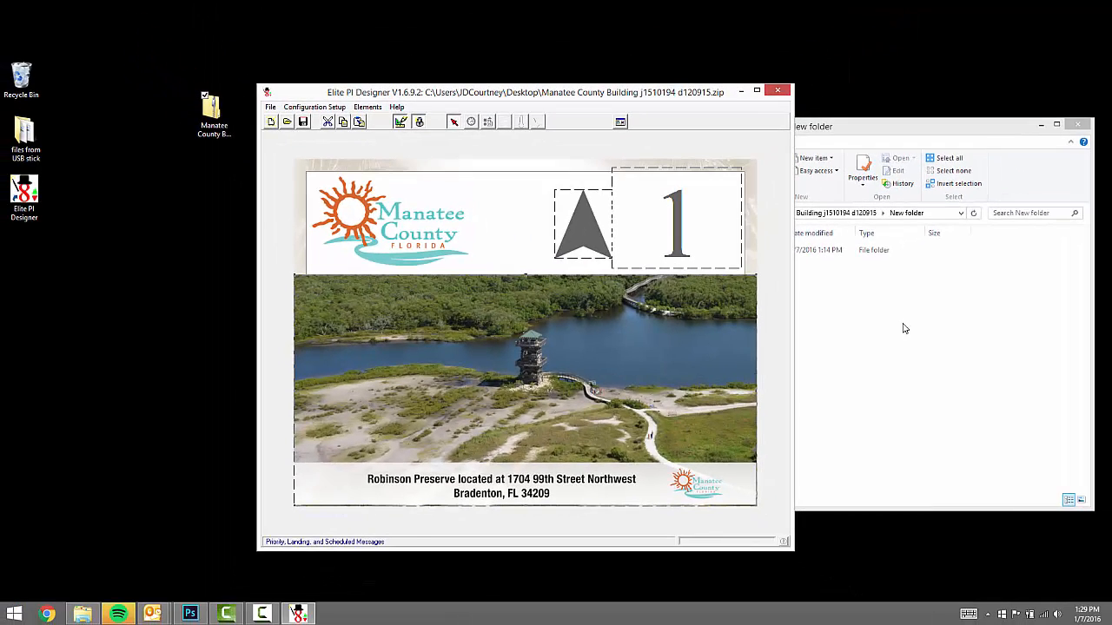
- Open 12_23_15 Slides 1.jpg from the Elevator Slides folder with Adobe Photoshop CC 2015
{"action": "left_click", "coordinate": [1086, 322]}
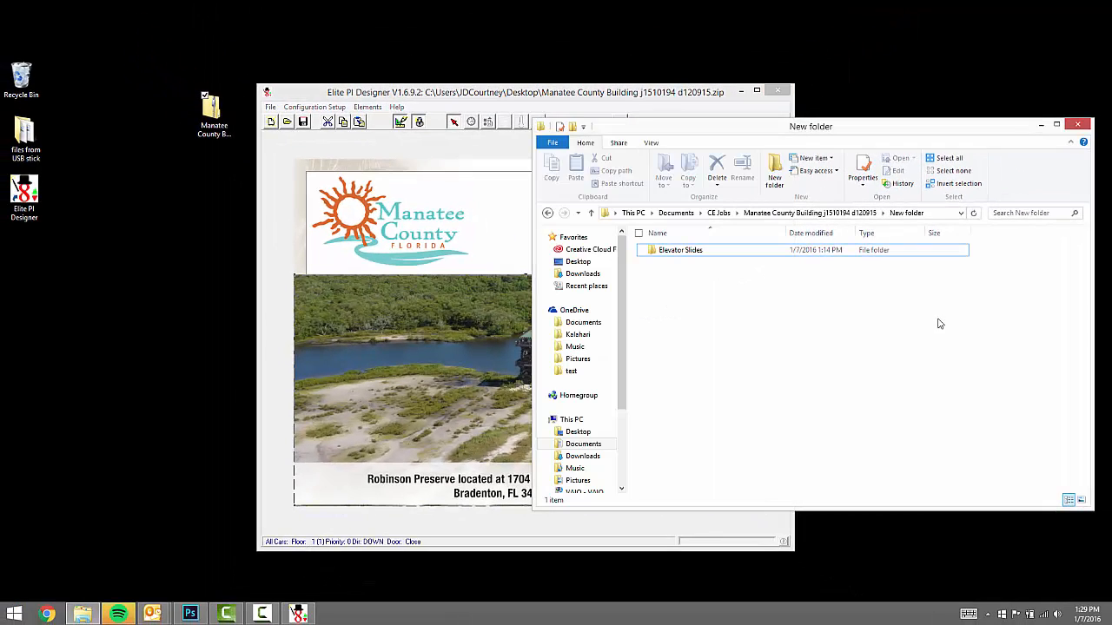
{"action": "double_click", "coordinate": [683, 254]}
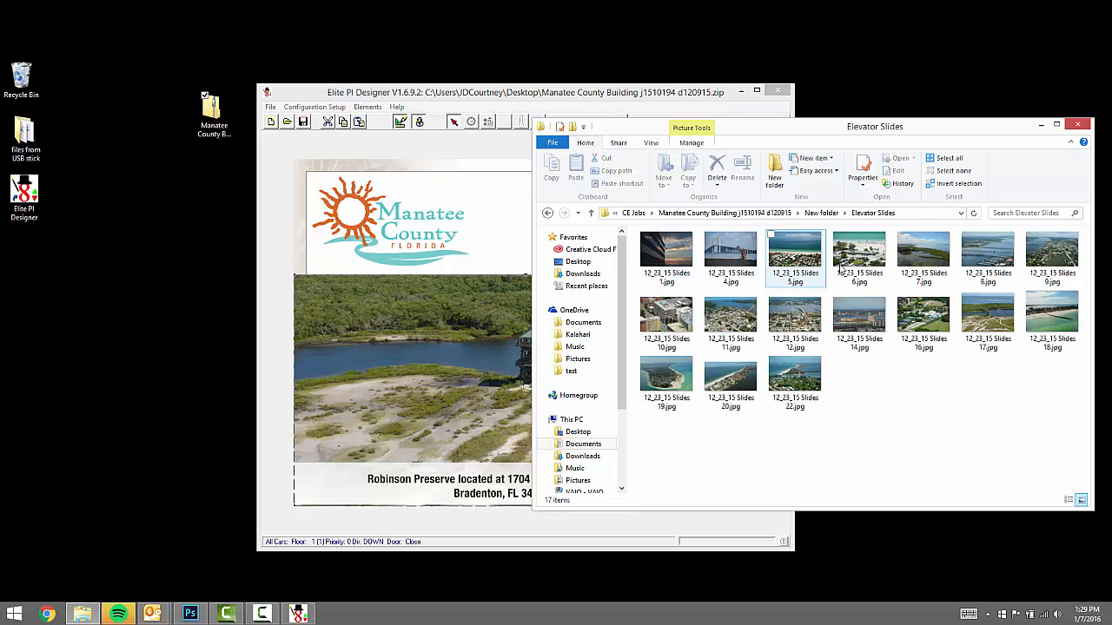
{"action": "right_click", "coordinate": [667, 266]}
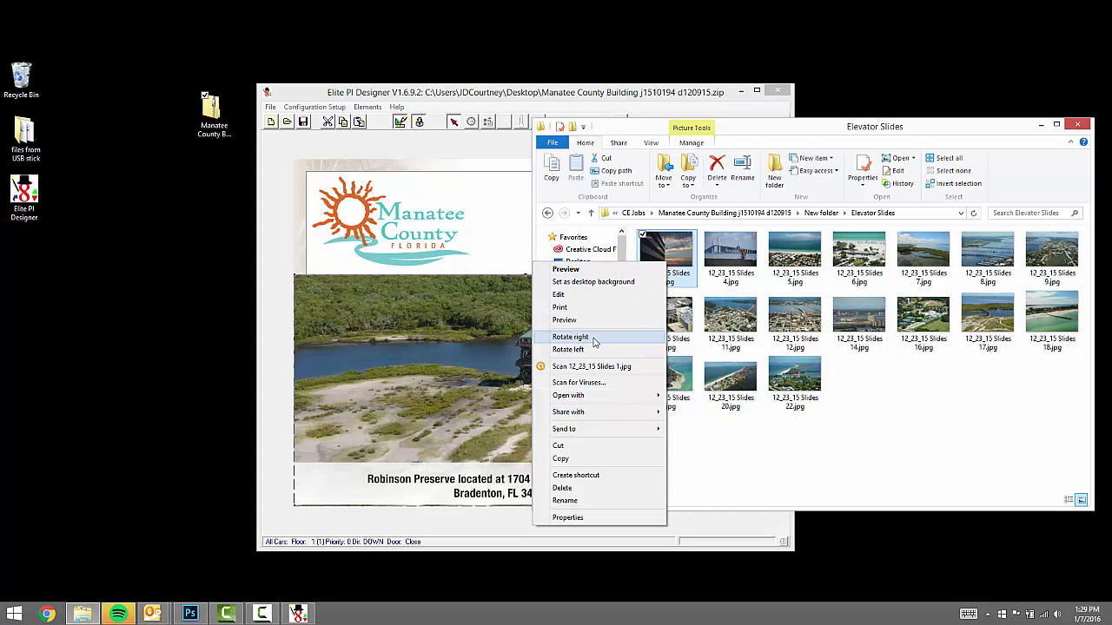
{"action": "mouse_move", "coordinate": [590, 398]}
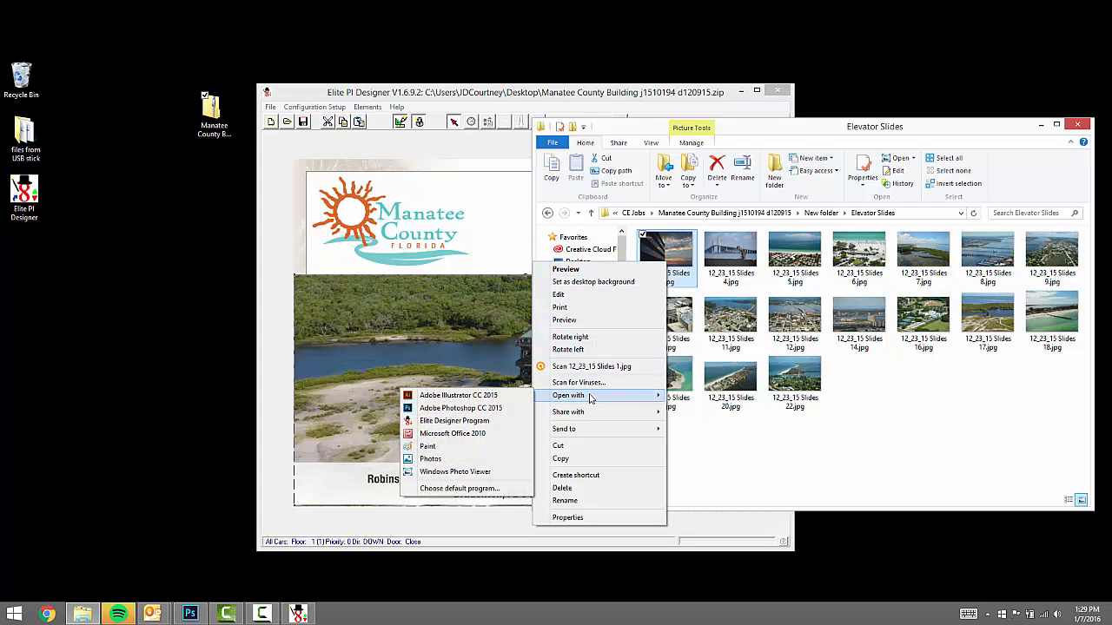
{"action": "left_click", "coordinate": [484, 408]}
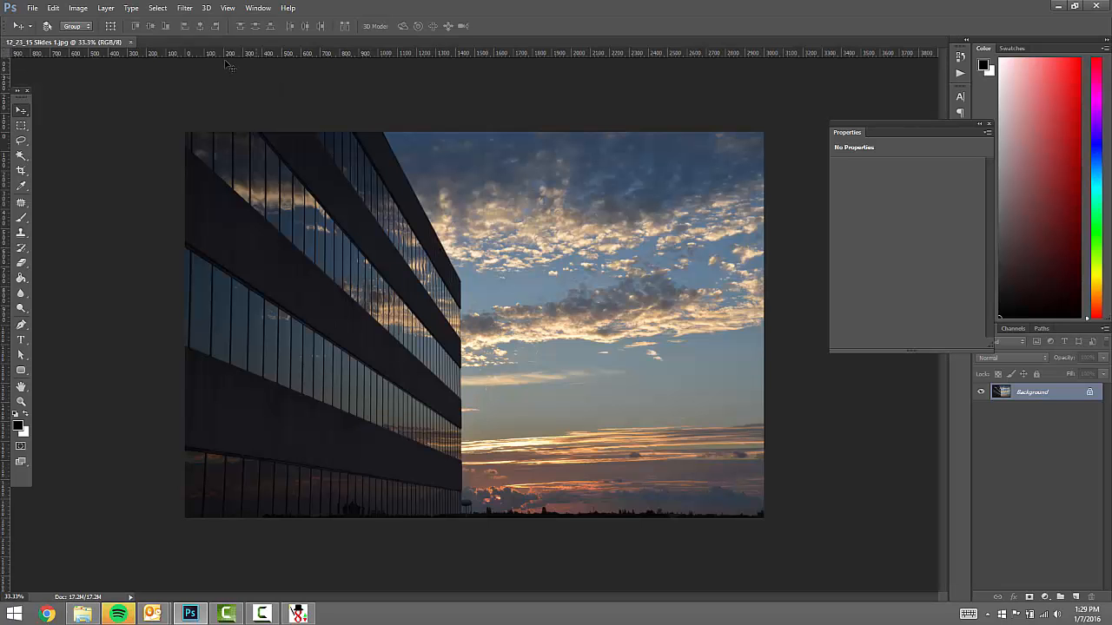
{"action": "left_click", "coordinate": [78, 8]}
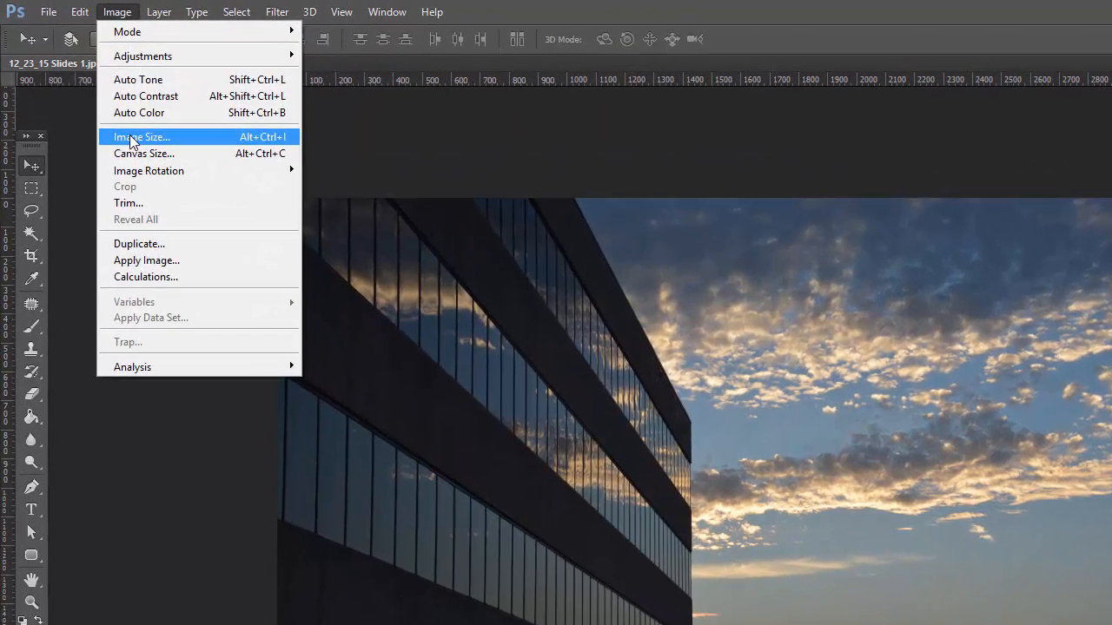
{"action": "left_click", "coordinate": [94, 92]}
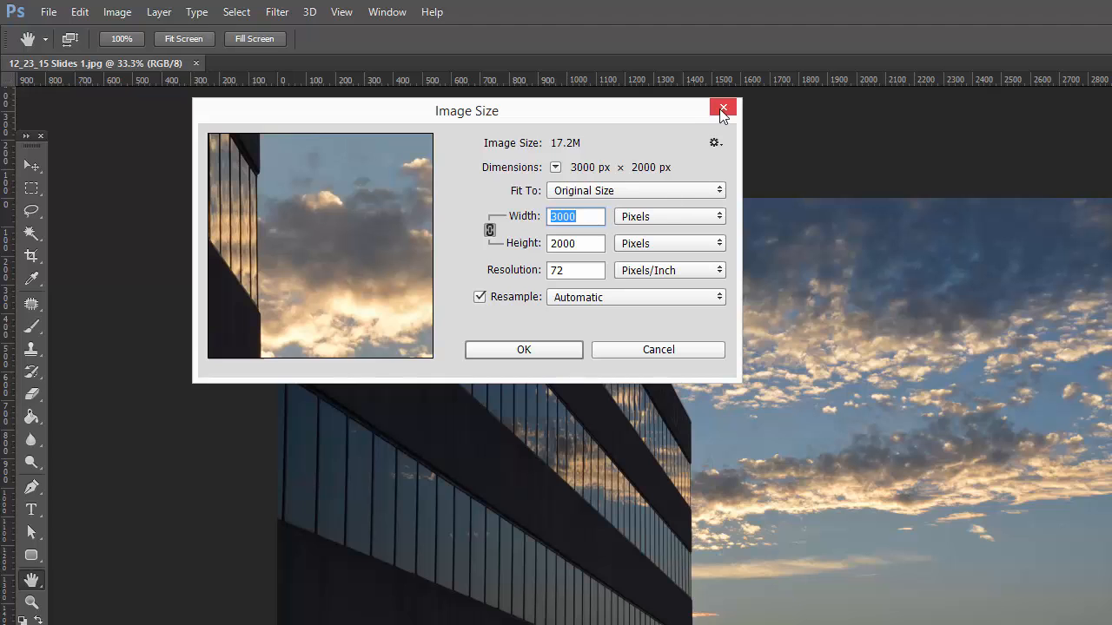
{"action": "left_click", "coordinate": [613, 352]}
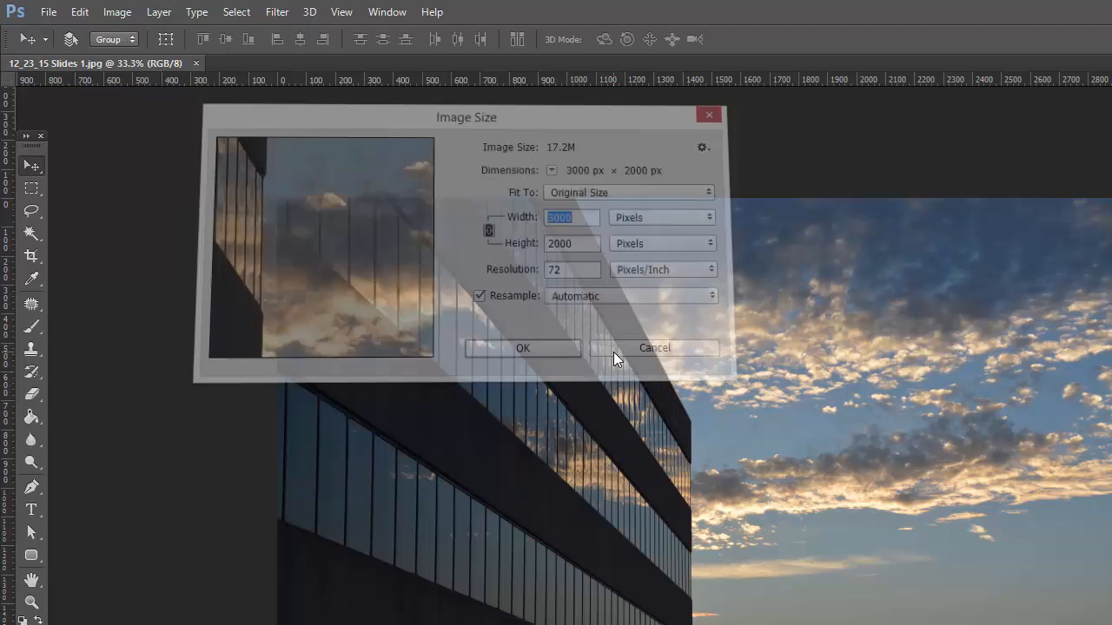
- Create a new white document, Untitled-1, measuring 800 × 400 pixels
{"action": "left_click", "coordinate": [46, 11]}
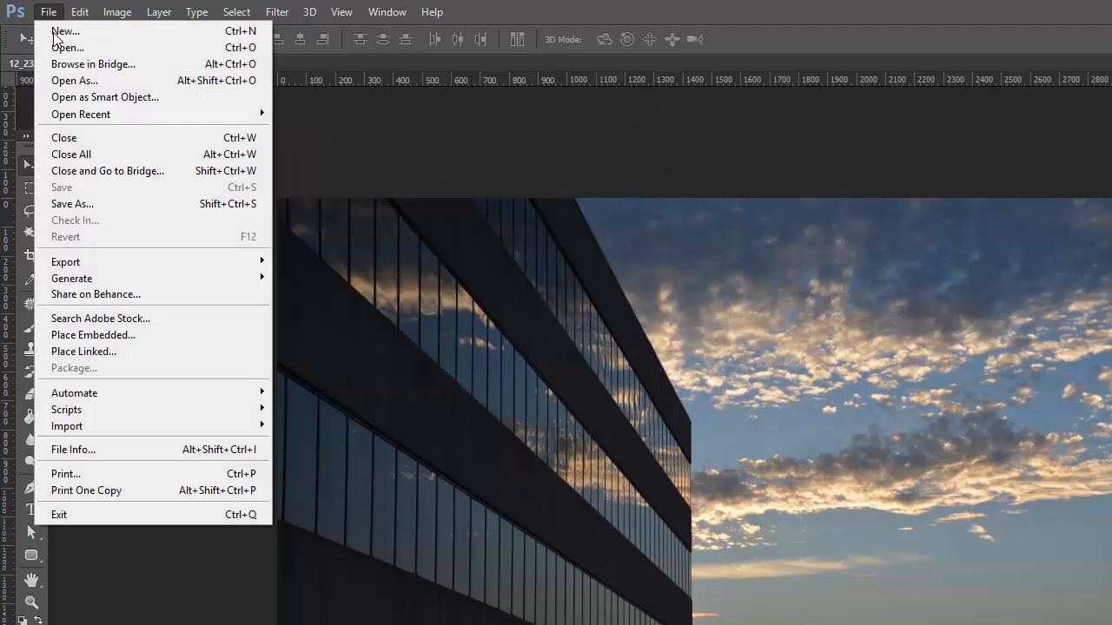
{"action": "left_click", "coordinate": [75, 32]}
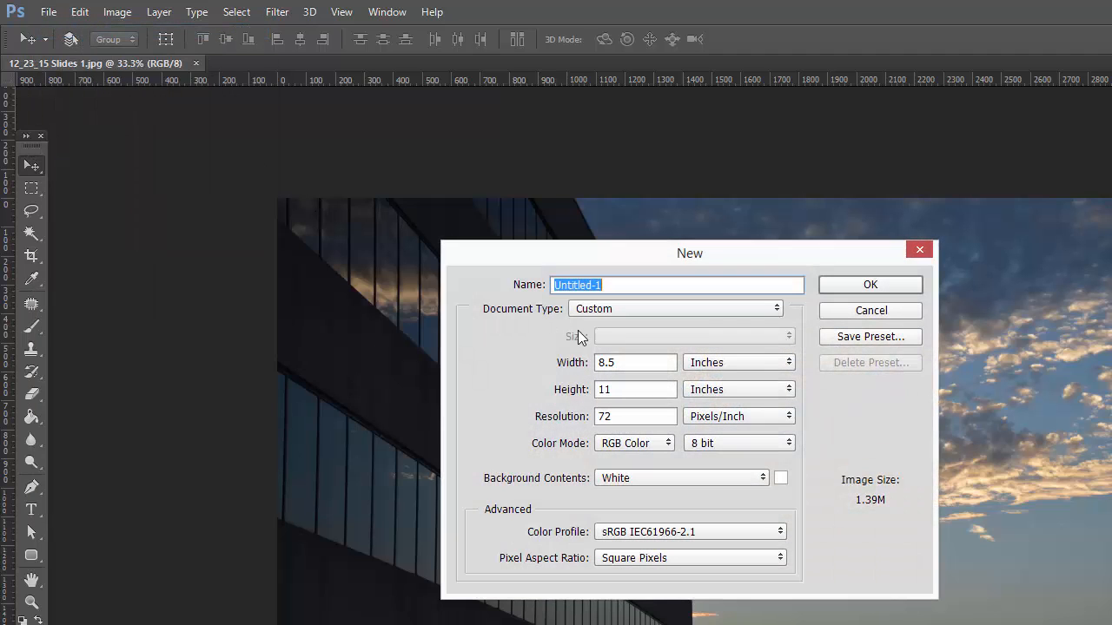
{"action": "left_click", "coordinate": [721, 363]}
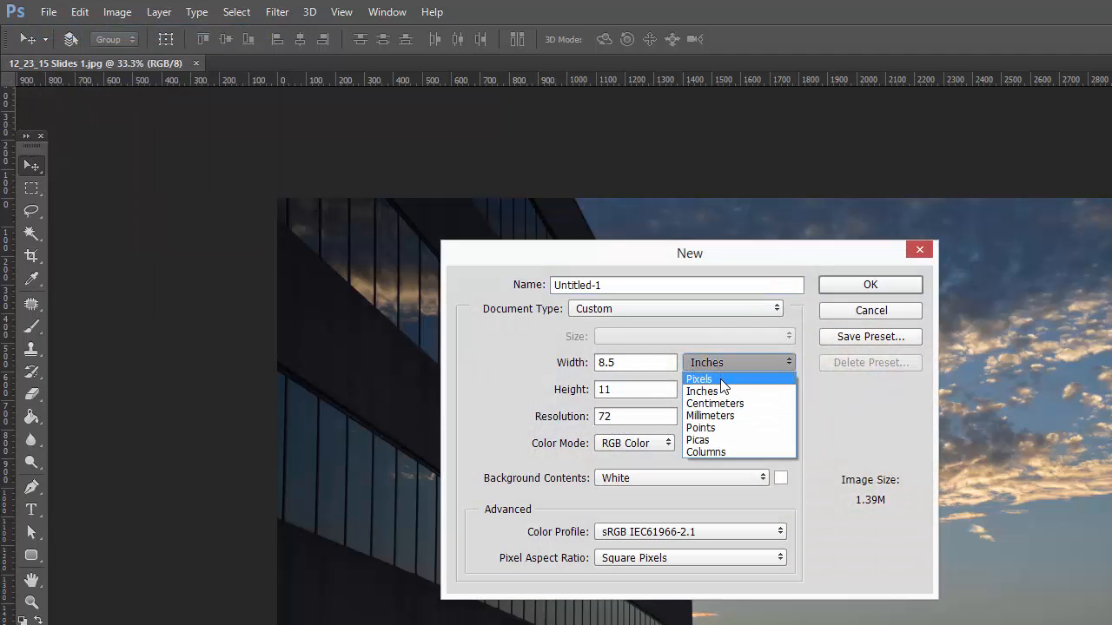
{"action": "left_click", "coordinate": [722, 379]}
{"action": "double_click", "coordinate": [633, 363]}
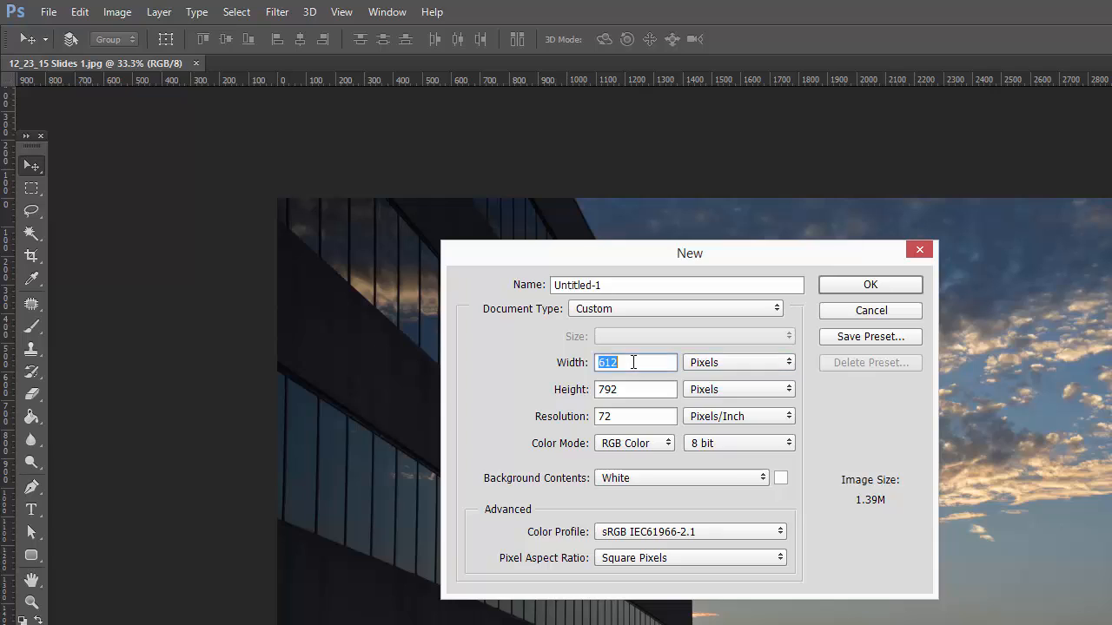
{"action": "type", "text": "800"}
{"action": "double_click", "coordinate": [628, 387]}
{"action": "type", "text": "400"}
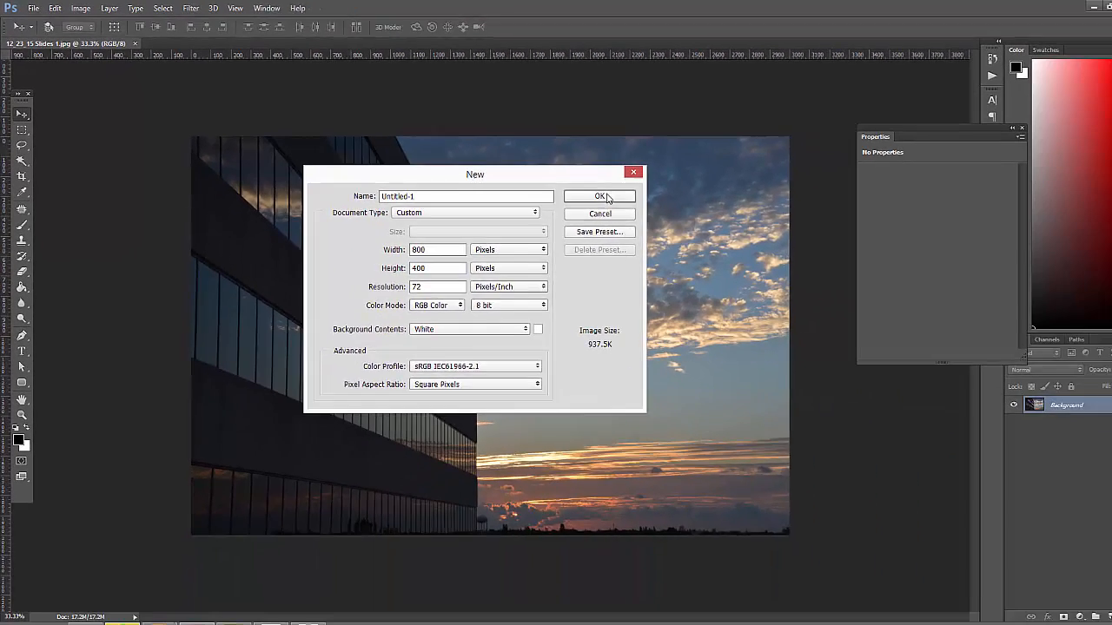
{"action": "left_click", "coordinate": [870, 284]}
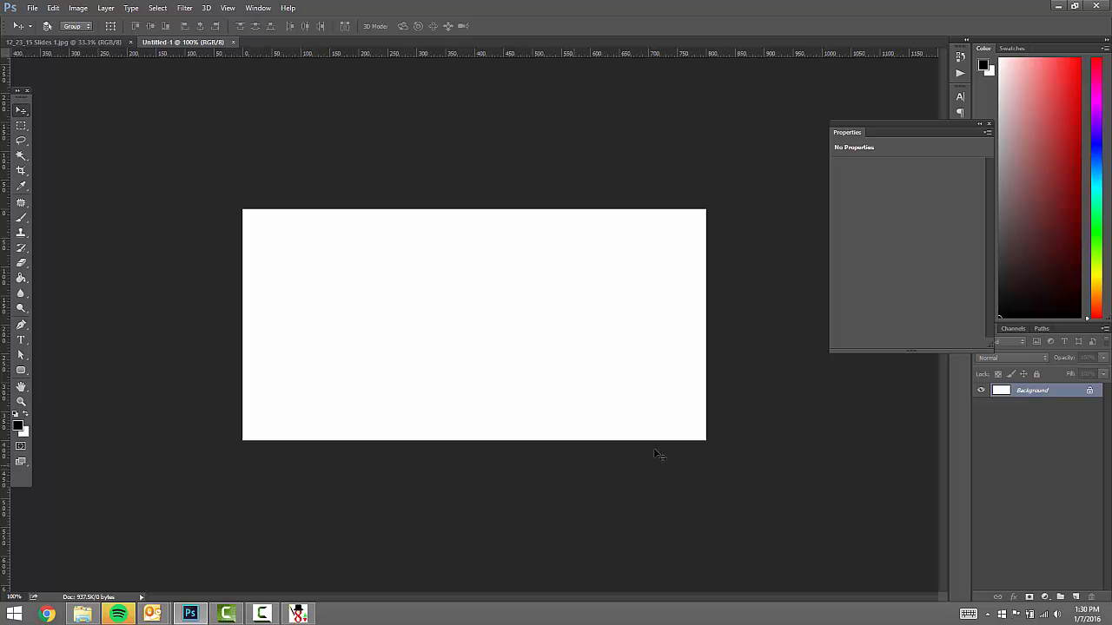
- Copy the slide photo into the 800 × 400 document as Layer 1 and roughly position it
{"action": "left_click", "coordinate": [75, 43]}
{"action": "left_click_drag", "start_coordinate": [386, 302], "coordinate": [420, 311]}
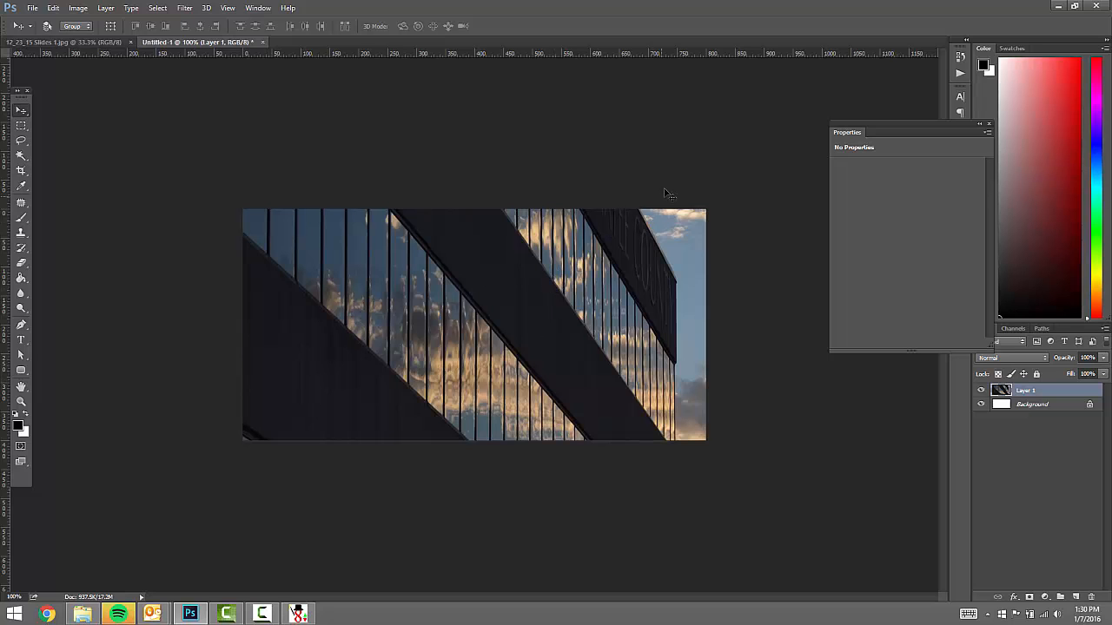
{"action": "left_click_drag", "start_coordinate": [665, 192], "coordinate": [499, 244]}
{"action": "key", "text": "ctrl+t"}
{"action": "key", "text": "ctrl+t"}
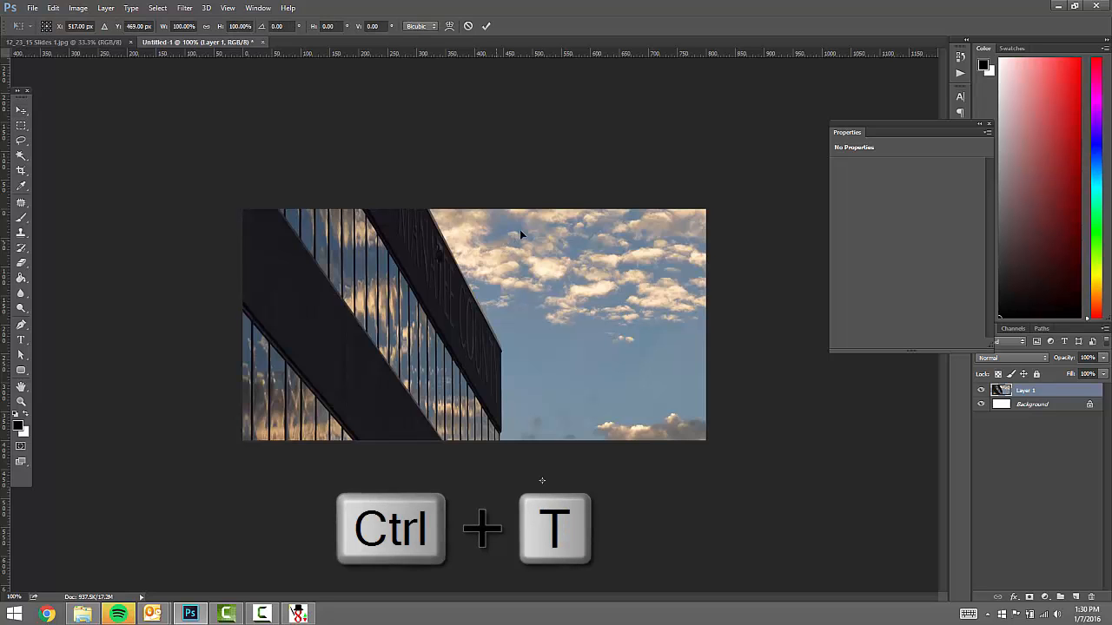
{"action": "left_click_drag", "start_coordinate": [677, 159], "coordinate": [361, 292]}
{"action": "left_click_drag", "start_coordinate": [632, 154], "coordinate": [237, 238]}
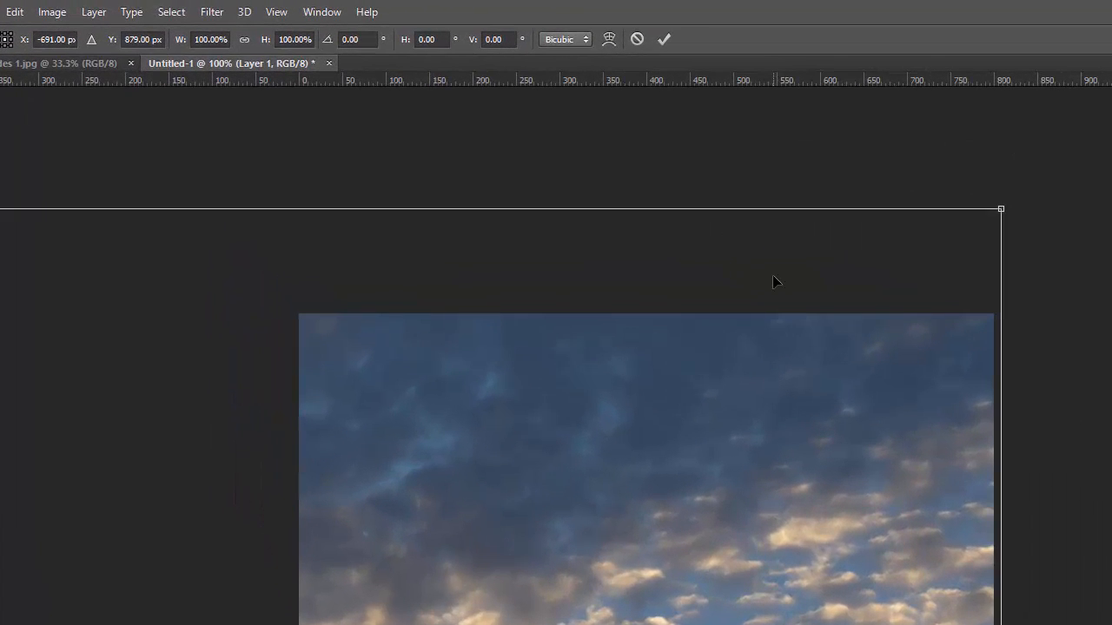
{"action": "key", "text": "Return"}
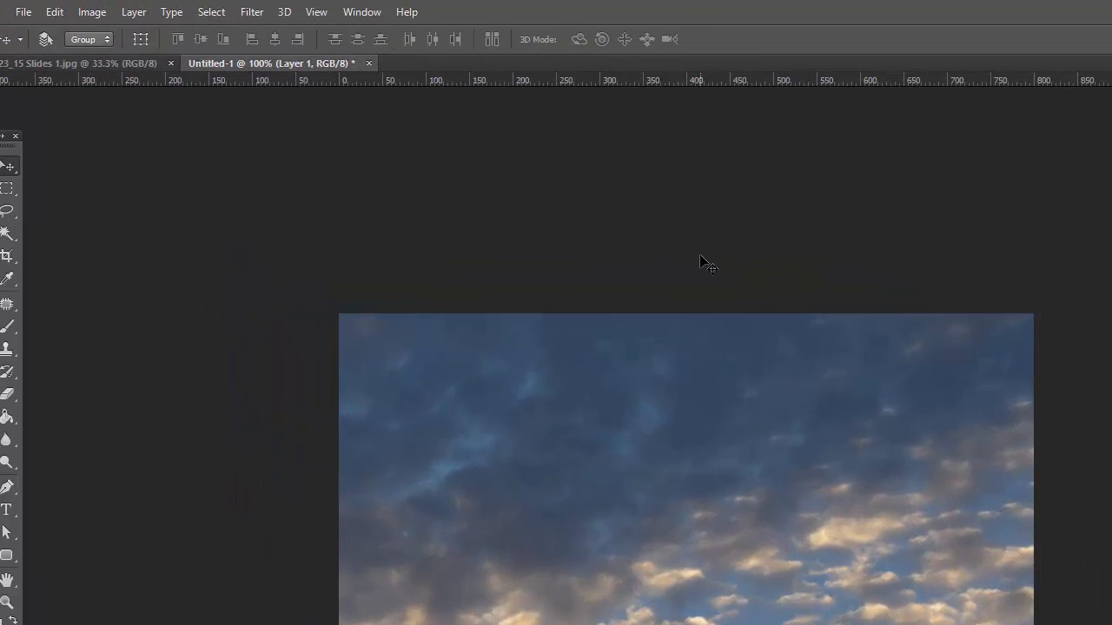
- Free Transform the photo, scaling it proportionally to 26.93% and aligning it to fill the canvas
{"action": "left_click", "coordinate": [54, 12]}
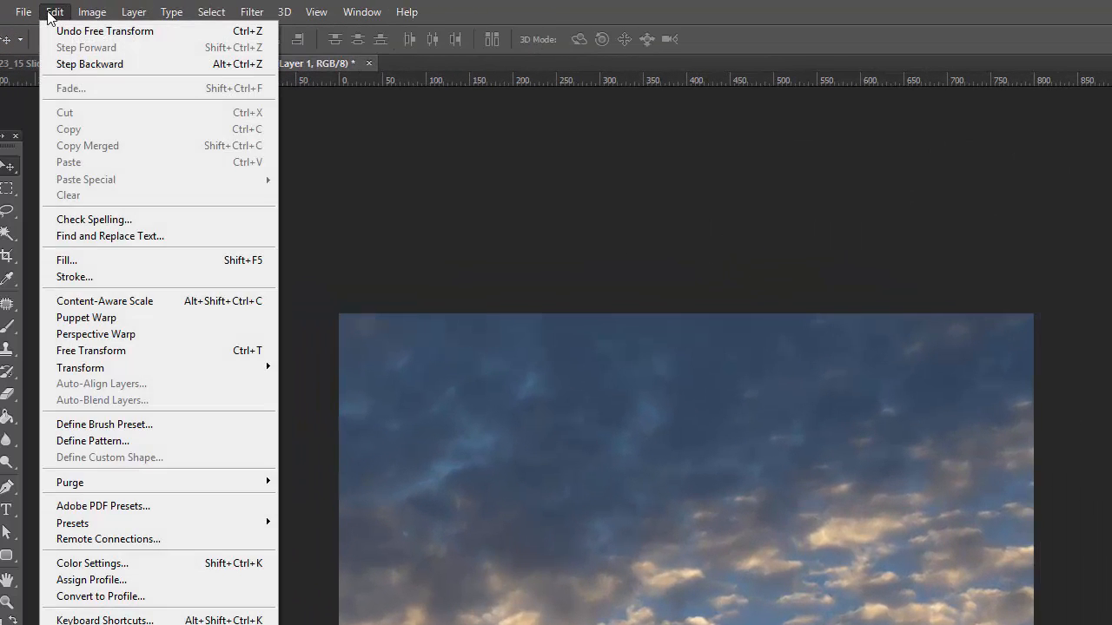
{"action": "left_click", "coordinate": [103, 351]}
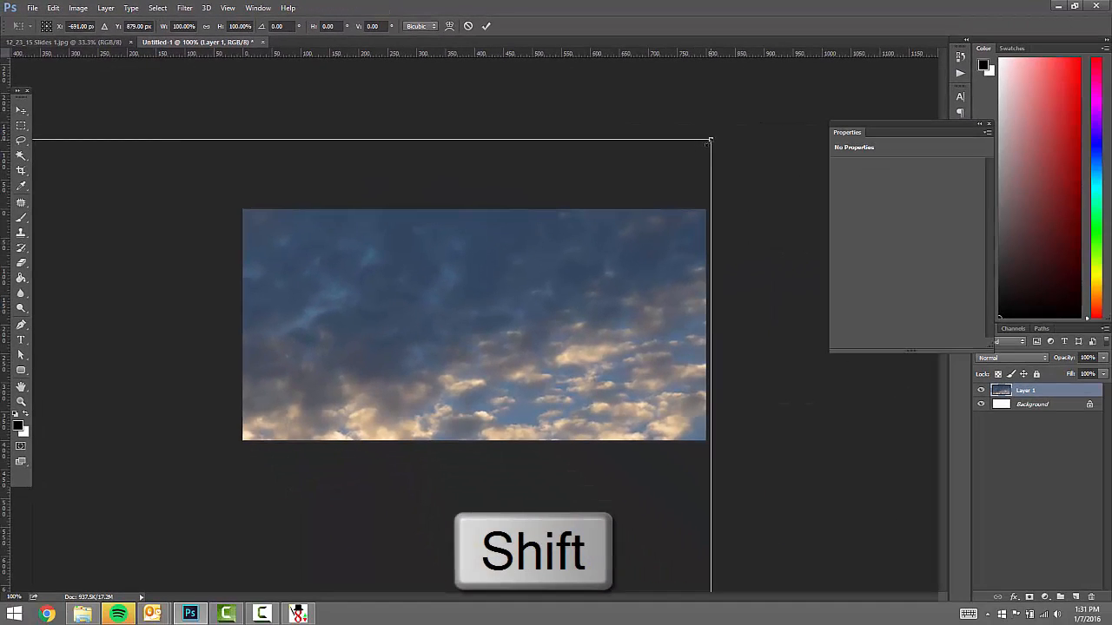
{"action": "left_click_drag", "start_coordinate": [1039, 210], "coordinate": [653, 466], "text": "shift"}
{"action": "left_click_drag", "start_coordinate": [452, 310], "coordinate": [735, 137], "text": "shift"}
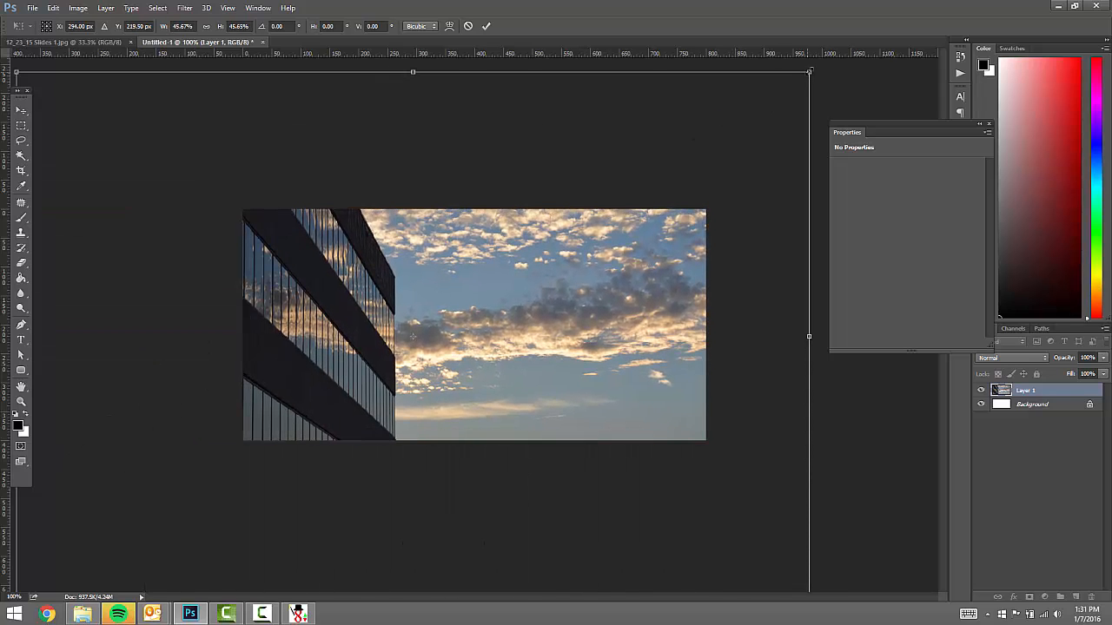
{"action": "left_click_drag", "start_coordinate": [811, 71], "coordinate": [252, 375], "text": "shift"}
{"action": "left_click_drag", "start_coordinate": [208, 451], "coordinate": [710, 134]}
{"action": "mouse_move", "coordinate": [598, 255]}
{"action": "left_mouse_down"}
{"action": "mouse_move", "coordinate": [591, 303]}
{"action": "mouse_move", "coordinate": [593, 260]}
{"action": "left_mouse_up"}
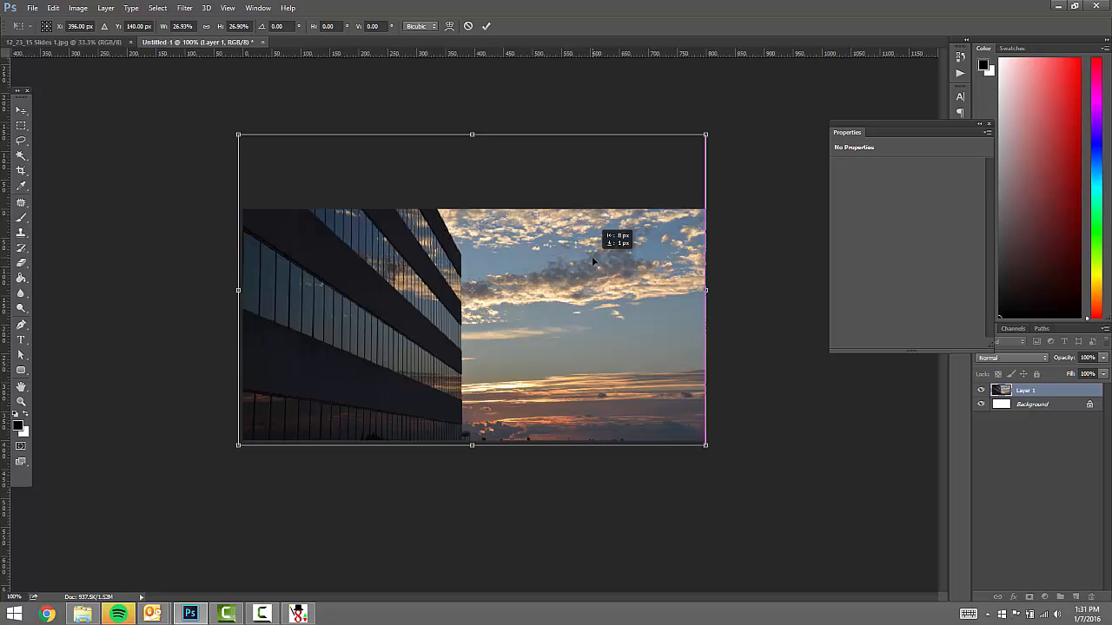
{"action": "left_click_drag", "start_coordinate": [593, 260], "coordinate": [595, 262]}
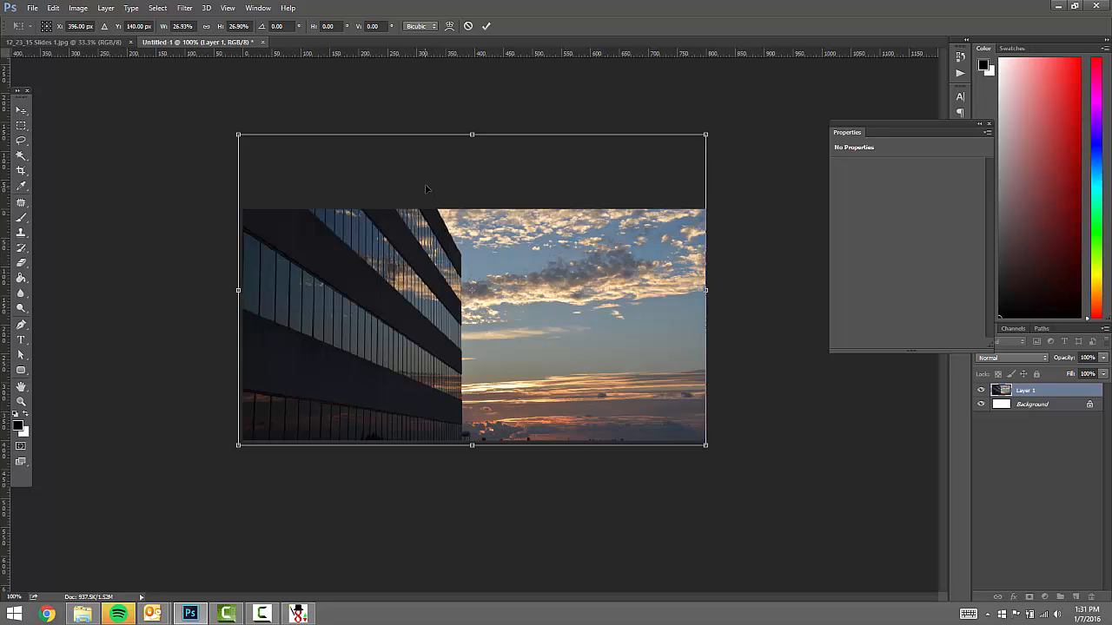
{"action": "key", "text": "Return"}
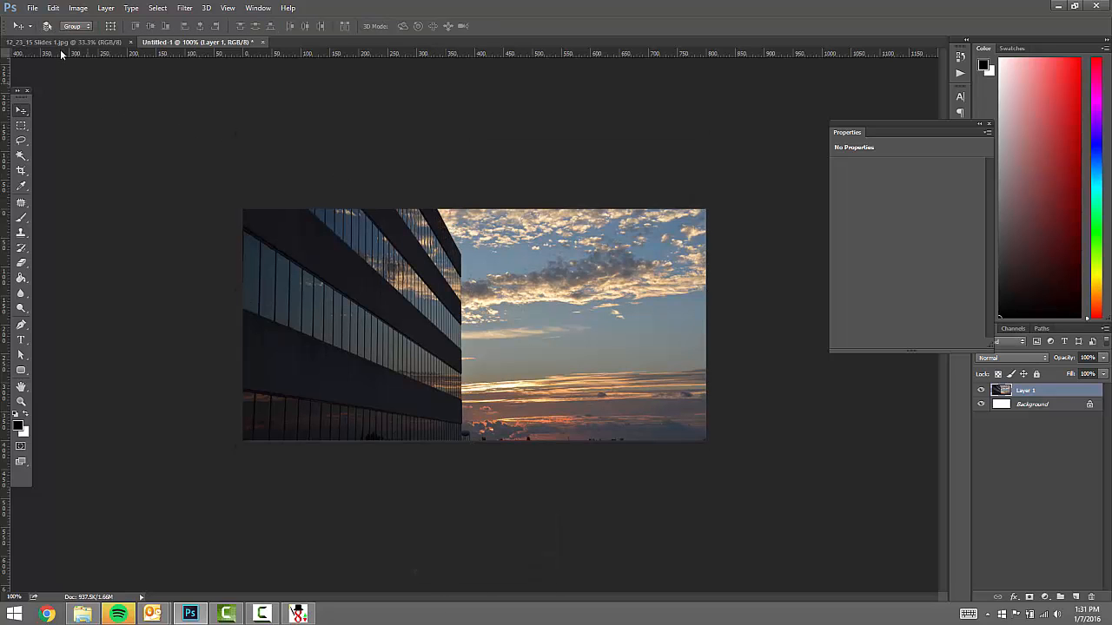
- In Save As, browse to Documents > CE Jobs > Manatee County Building > New folder
{"action": "left_click", "coordinate": [32, 8]}
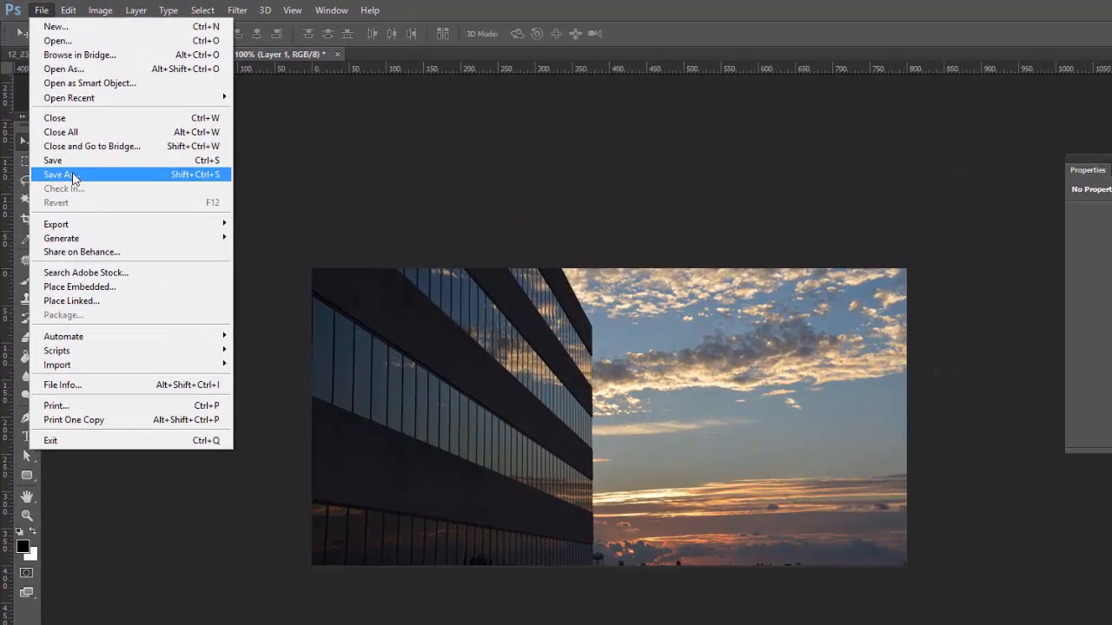
{"action": "left_click", "coordinate": [72, 176]}
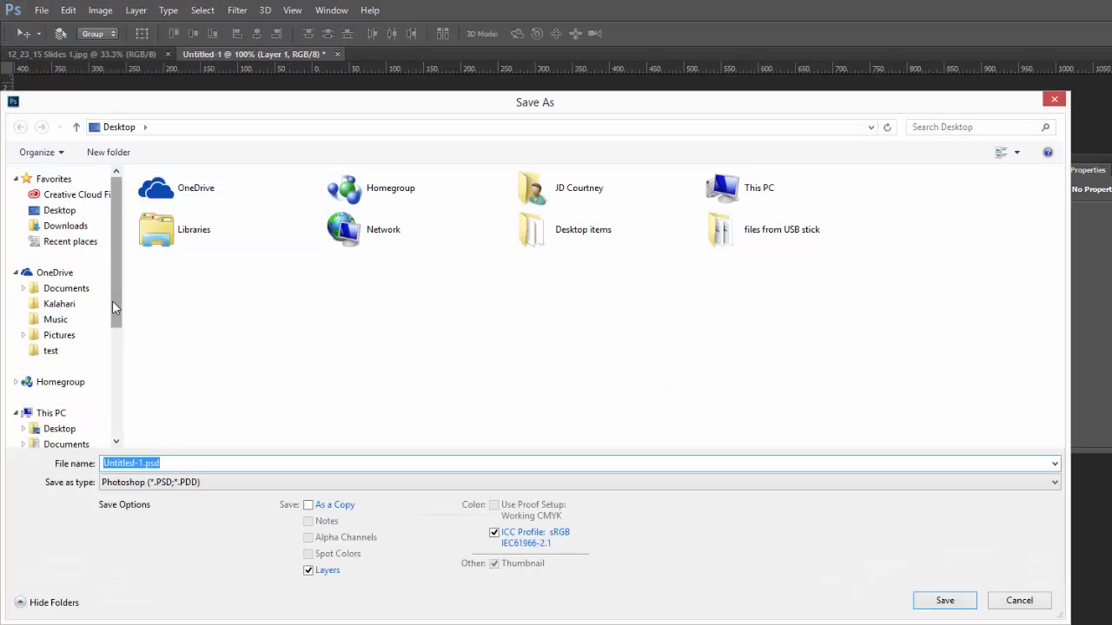
{"action": "left_click_drag", "start_coordinate": [112, 301], "coordinate": [109, 363]}
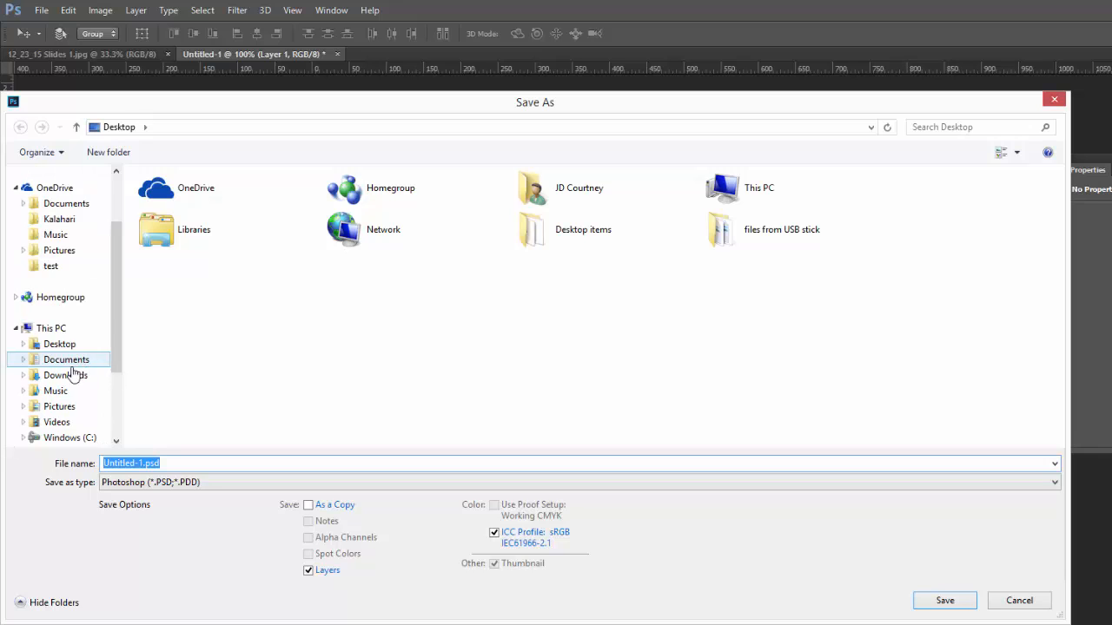
{"action": "left_click", "coordinate": [70, 361]}
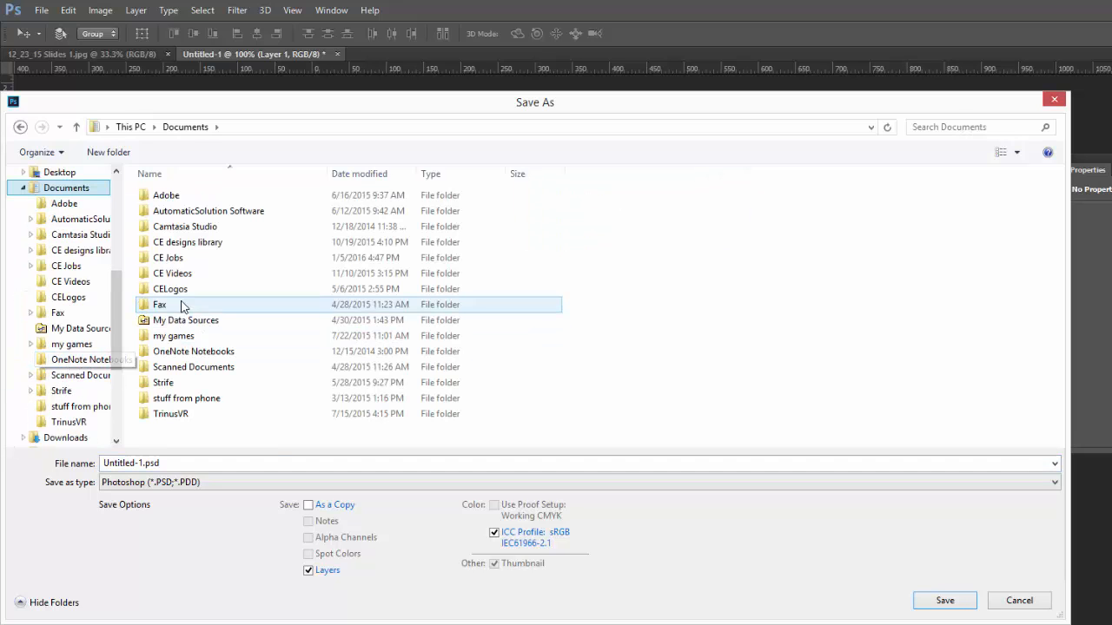
{"action": "double_click", "coordinate": [180, 259]}
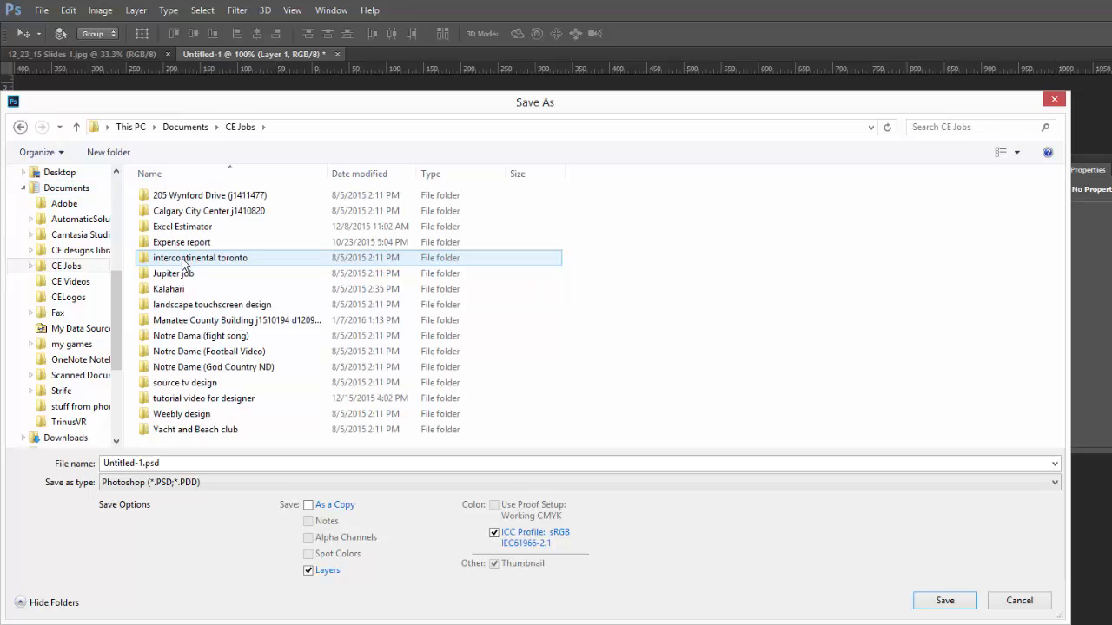
{"action": "double_click", "coordinate": [193, 319]}
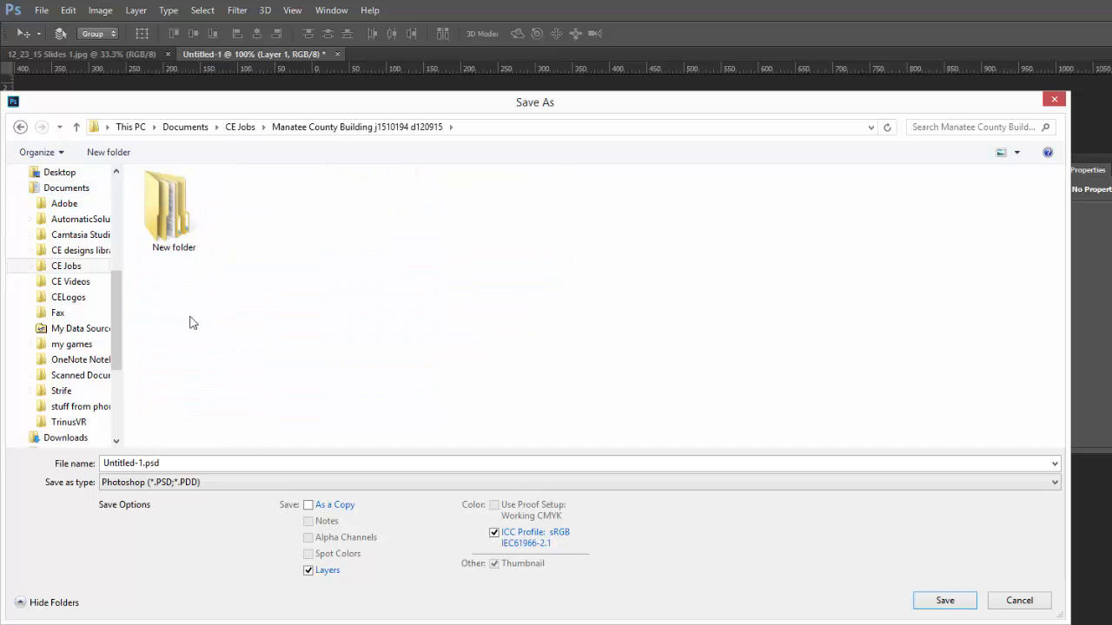
{"action": "double_click", "coordinate": [173, 212]}
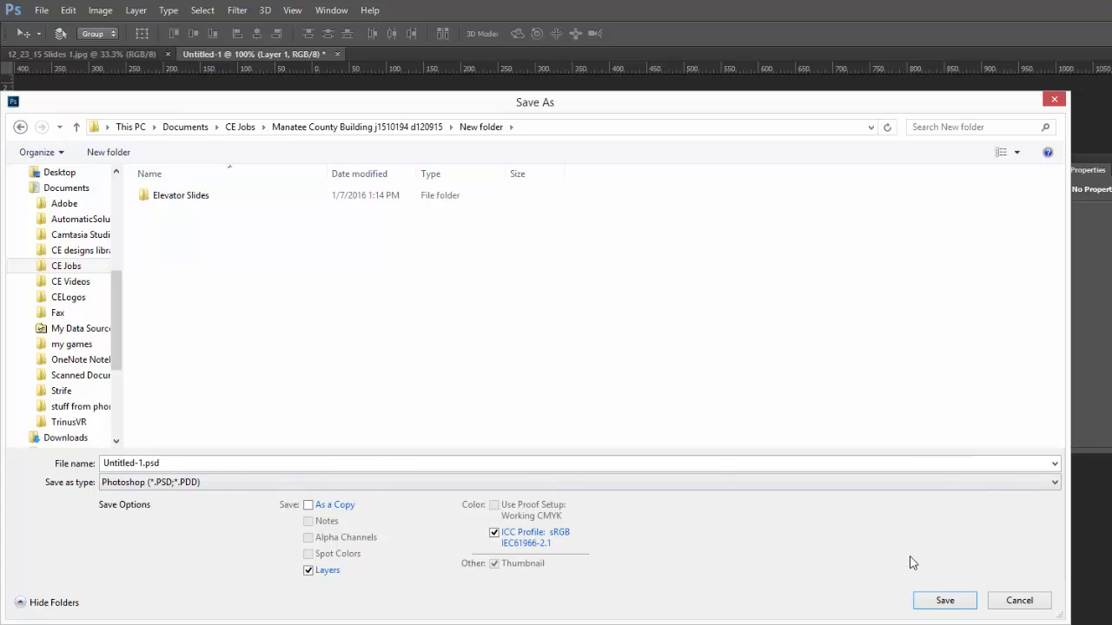
- Create a folder named 'edited elevator slides' and open it
{"action": "left_click", "coordinate": [110, 151]}
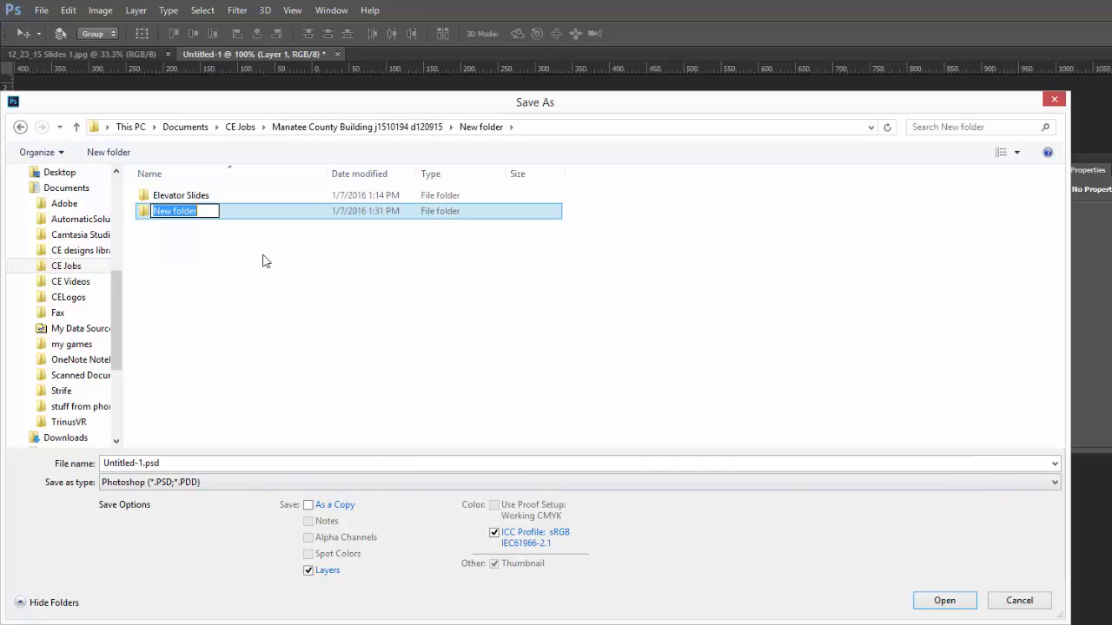
{"action": "type", "text": "e"}
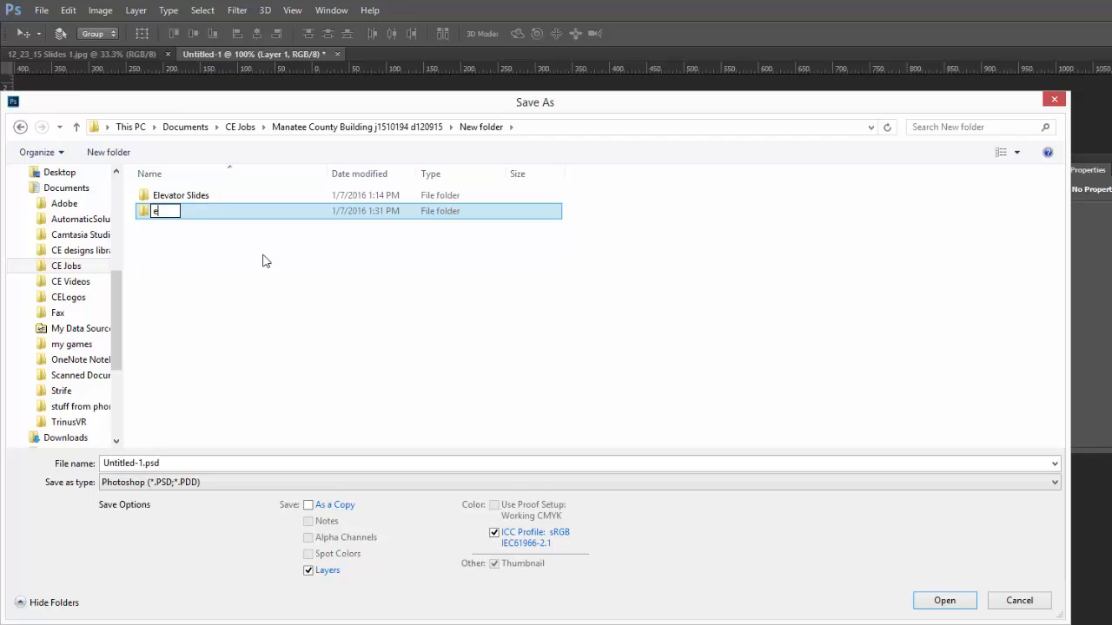
{"action": "type", "text": "dited elevat"}
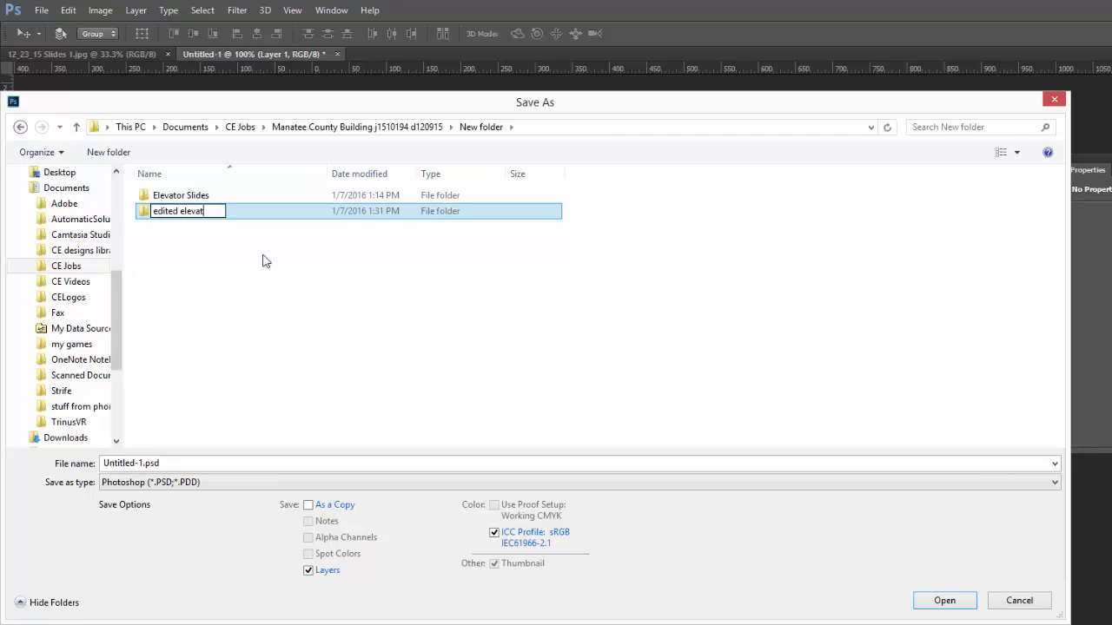
{"action": "type", "text": "or slides"}
{"action": "left_click", "coordinate": [265, 261]}
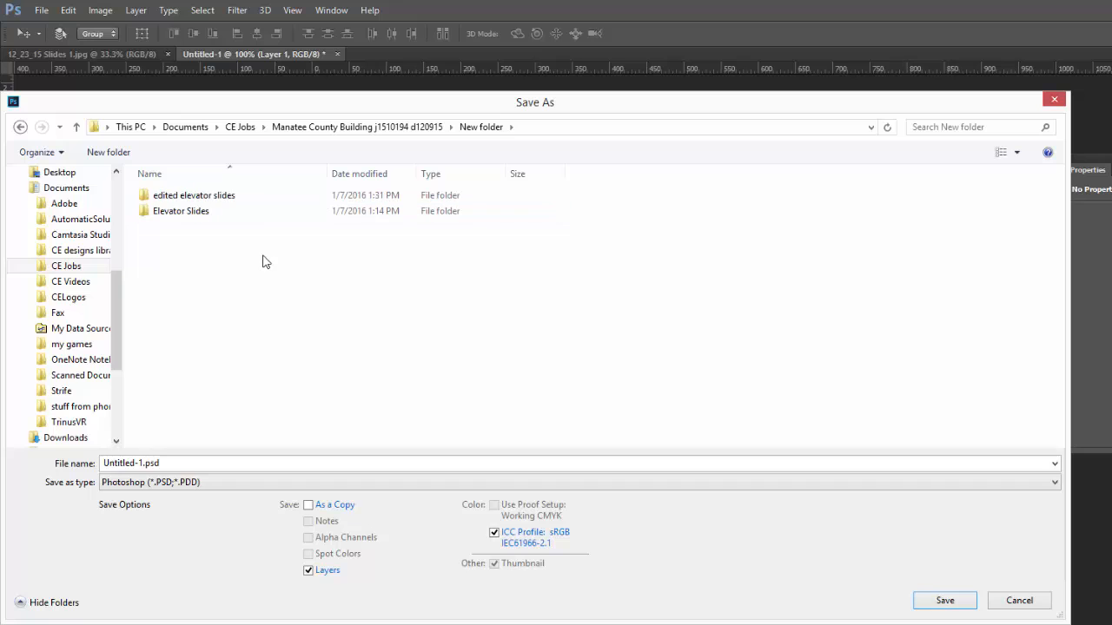
{"action": "double_click", "coordinate": [186, 196]}
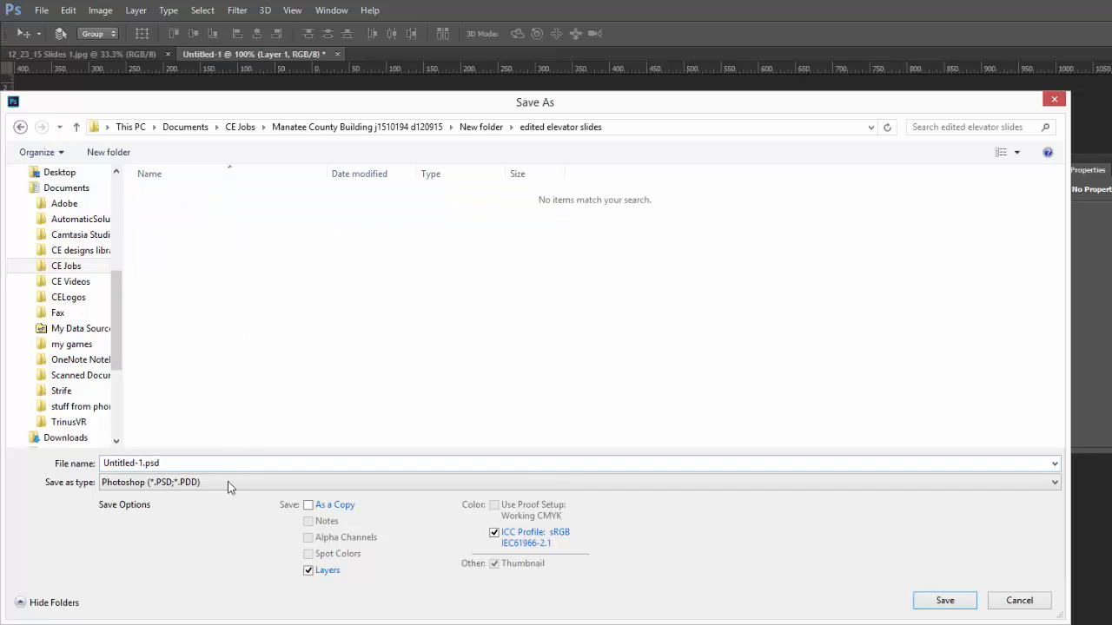
- Save the slide as Untitled-1.jpg in JPEG format at maximum quality 12
{"action": "left_click", "coordinate": [182, 486]}
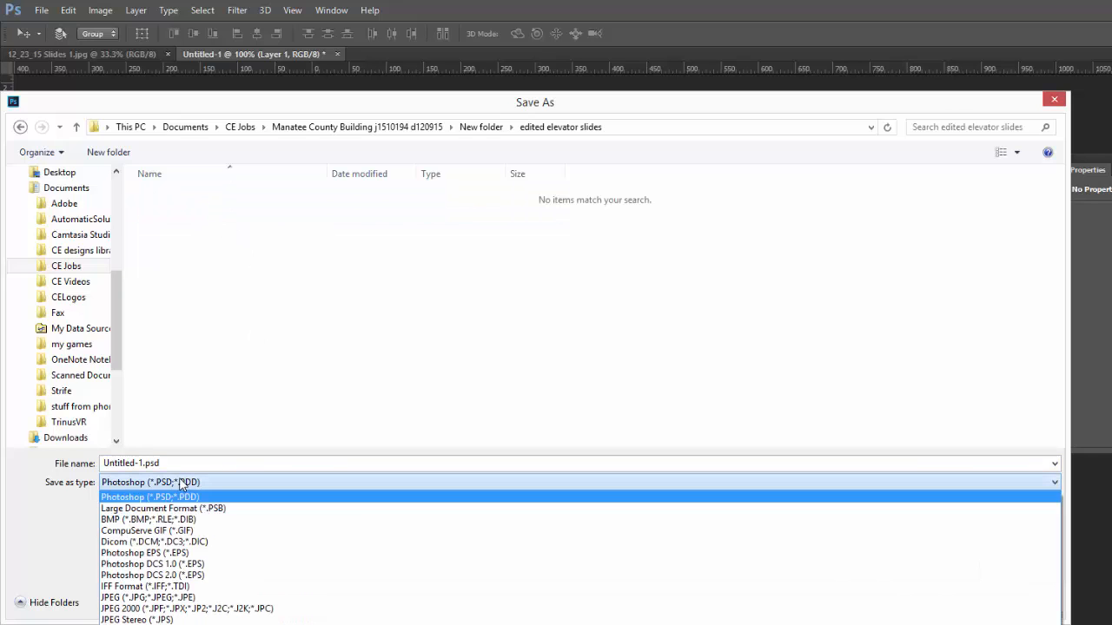
{"action": "left_click", "coordinate": [171, 597]}
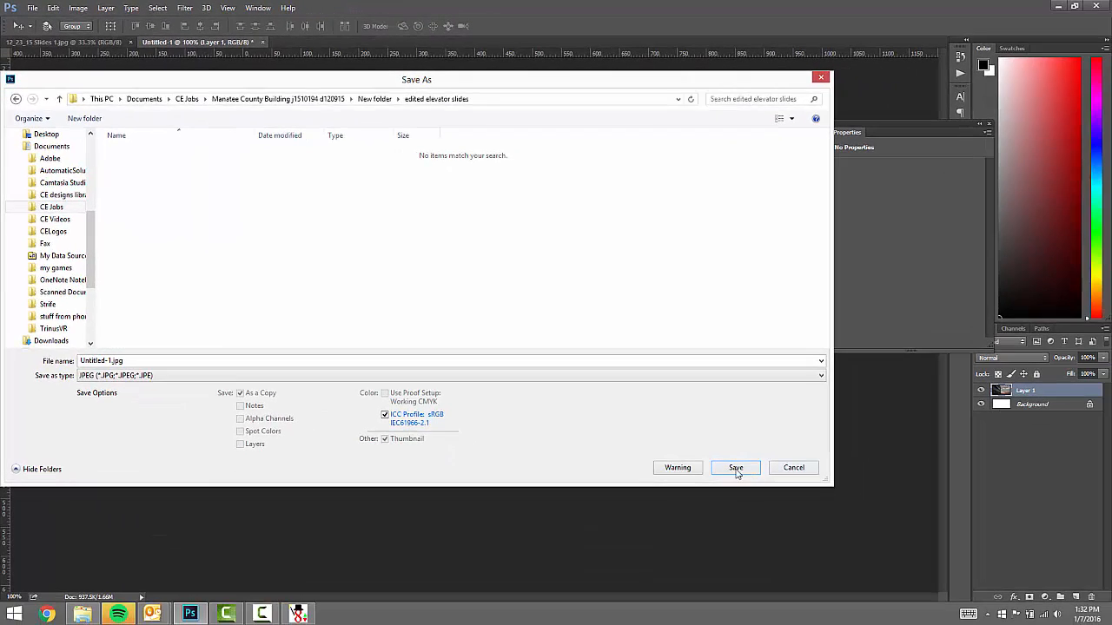
{"action": "left_click", "coordinate": [736, 469]}
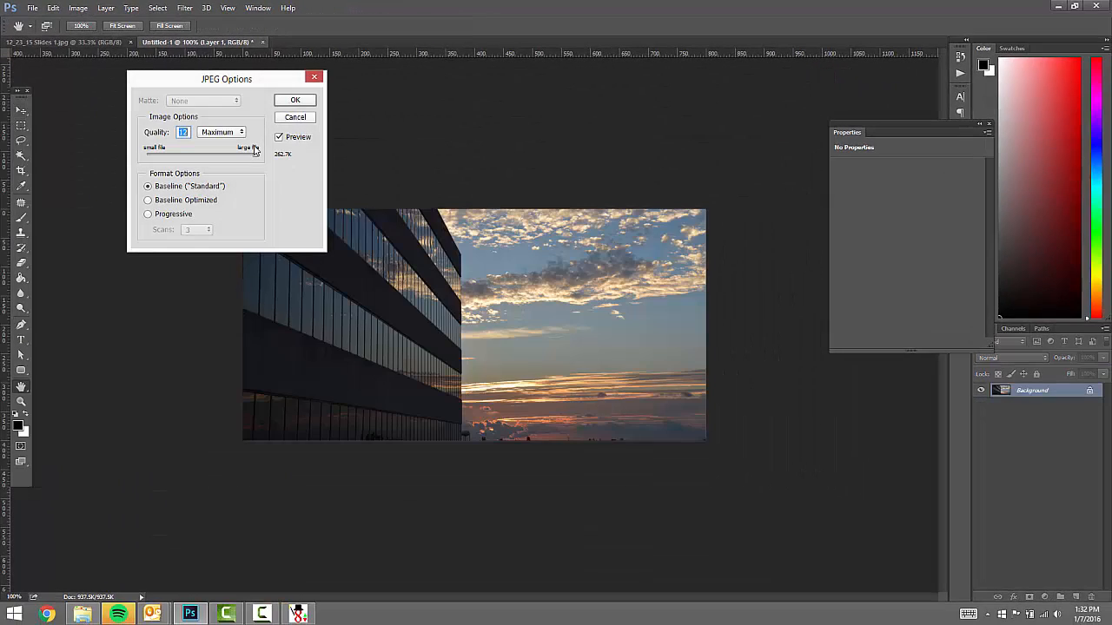
{"action": "left_click", "coordinate": [295, 101]}
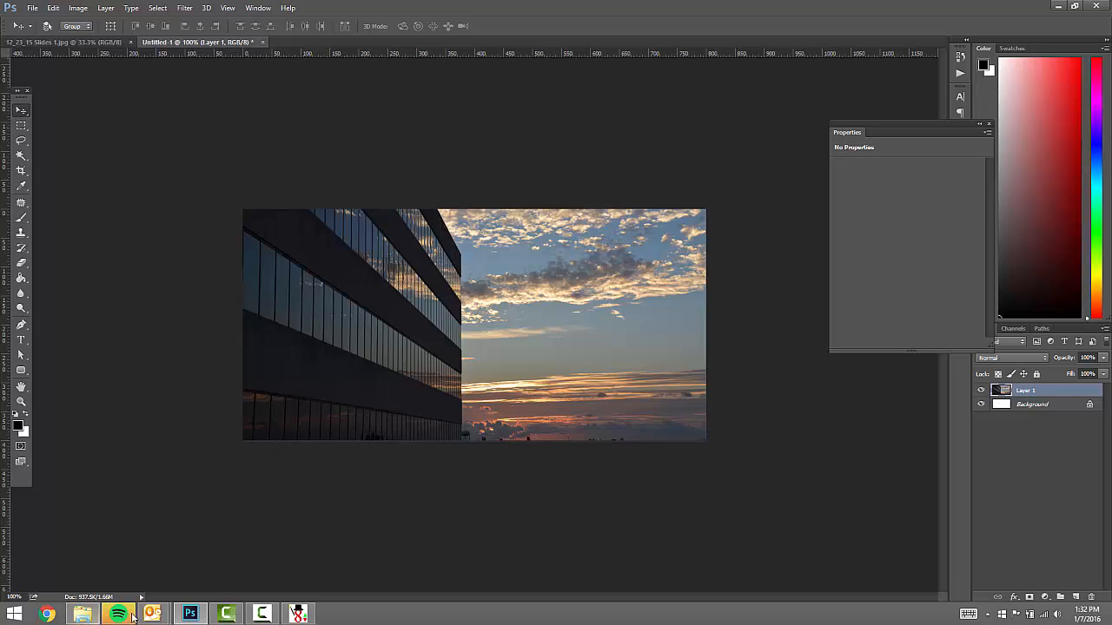
- Check in File Explorer that Untitled-1.jpg is in the edited elevator slides folder
{"action": "left_click", "coordinate": [83, 614]}
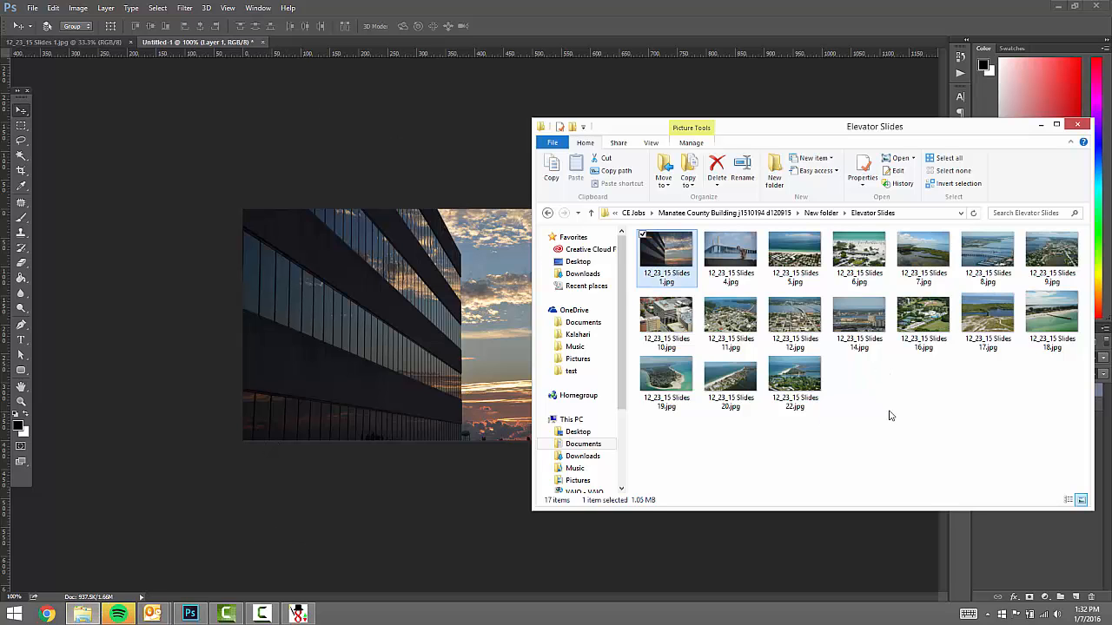
{"action": "left_click", "coordinate": [547, 215]}
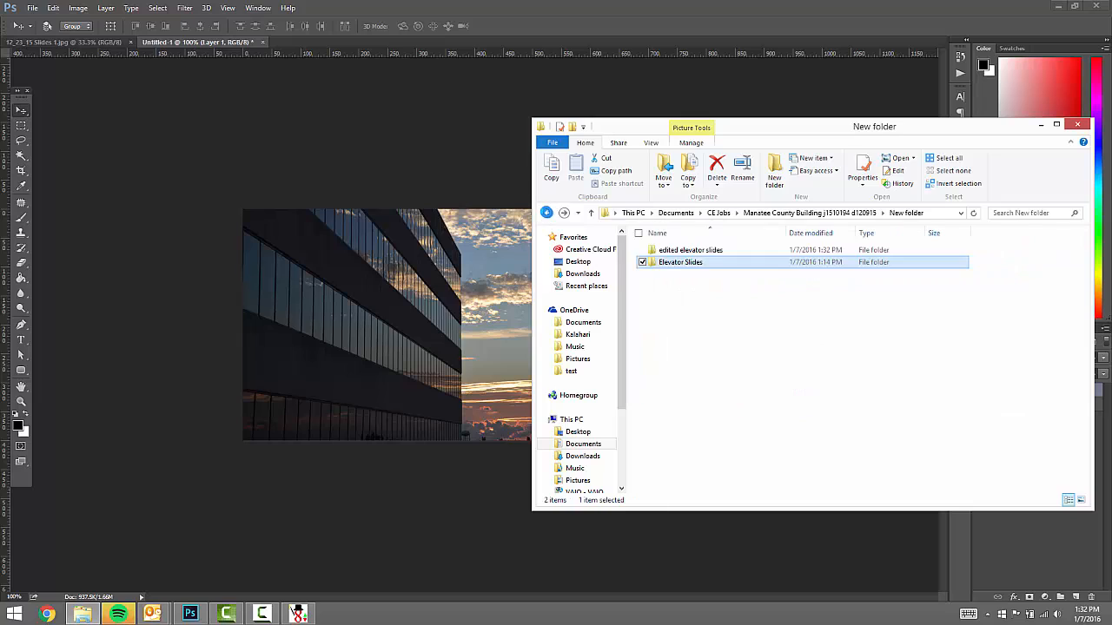
{"action": "double_click", "coordinate": [686, 259]}
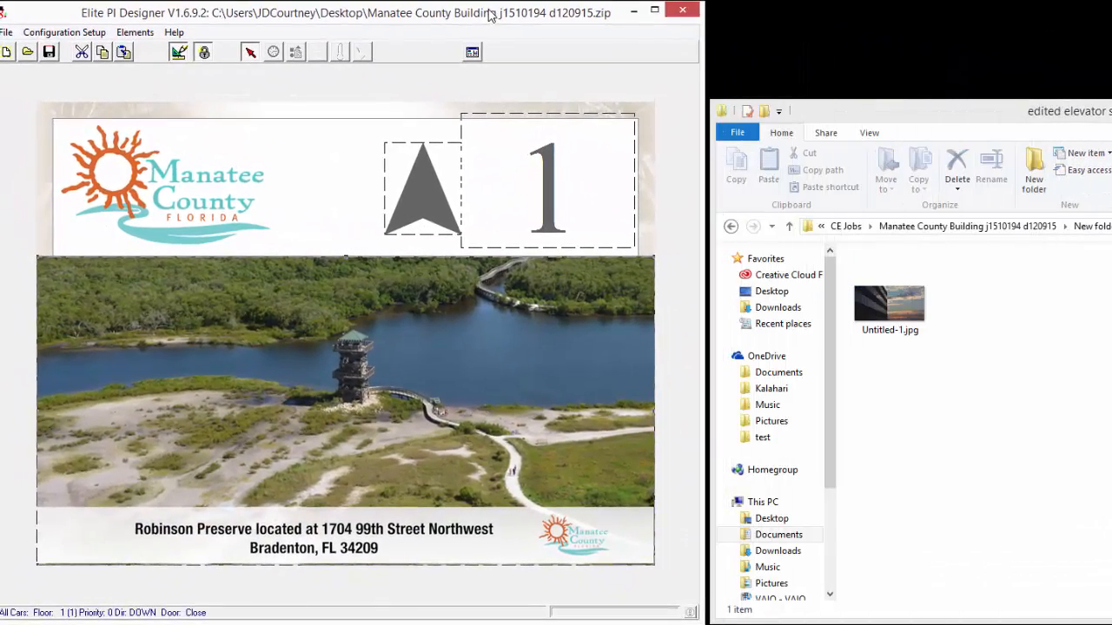
- Open Edit Scheduled Messages from the slide photo's right-click menu
{"action": "left_click_drag", "start_coordinate": [491, 14], "coordinate": [500, 14]}
{"action": "right_click", "coordinate": [331, 392]}
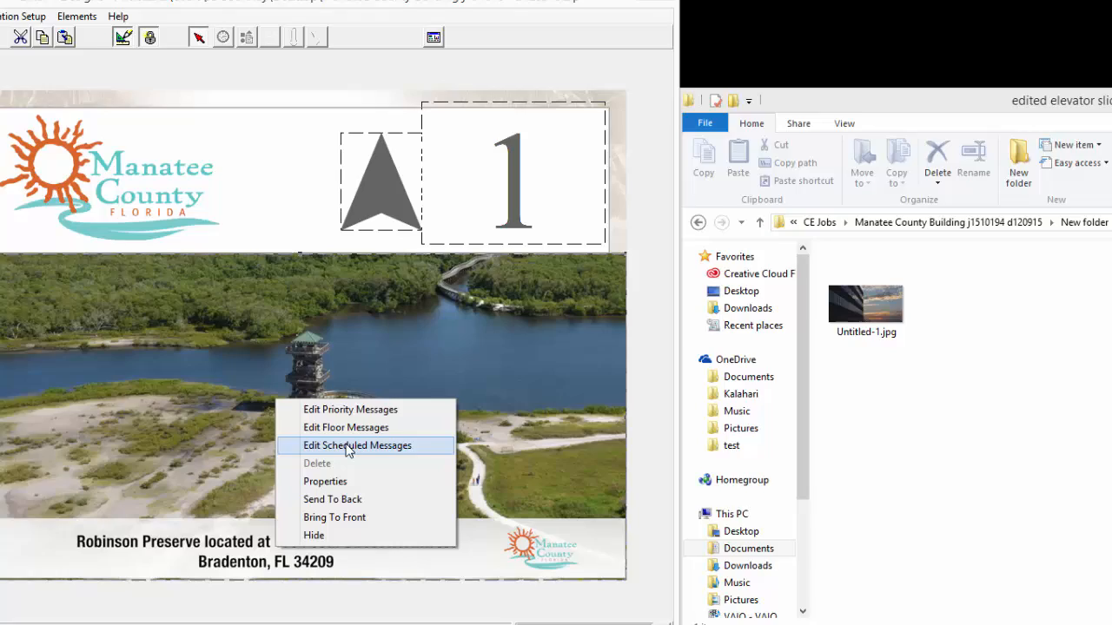
{"action": "left_click", "coordinate": [400, 438]}
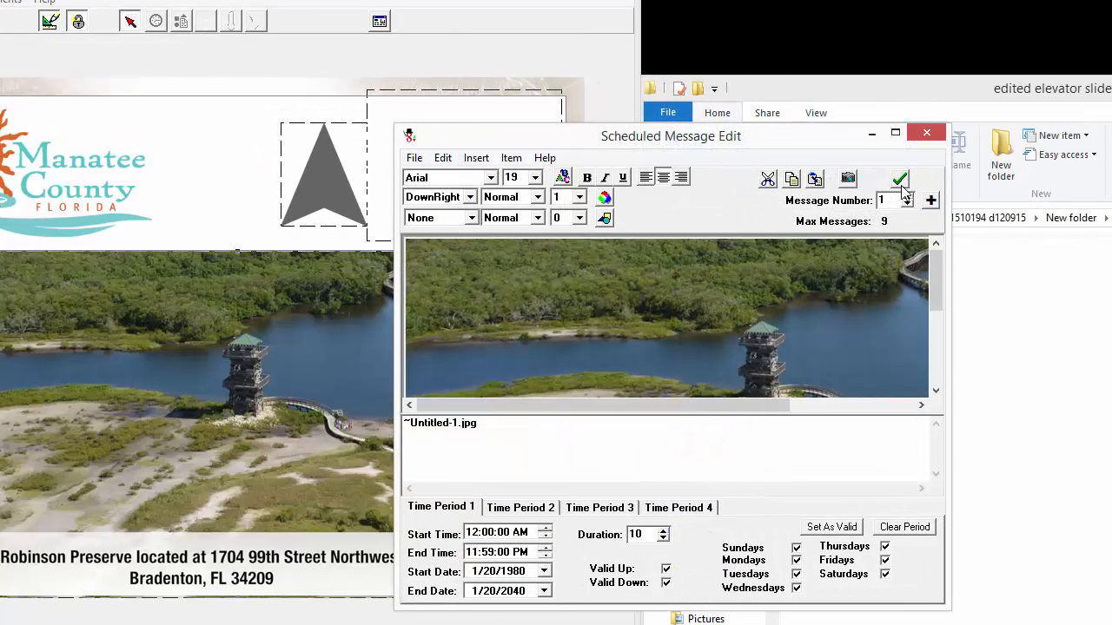
- Step through scheduled messages 2 to 8 with the Message Number arrow
{"action": "left_click", "coordinate": [908, 197]}
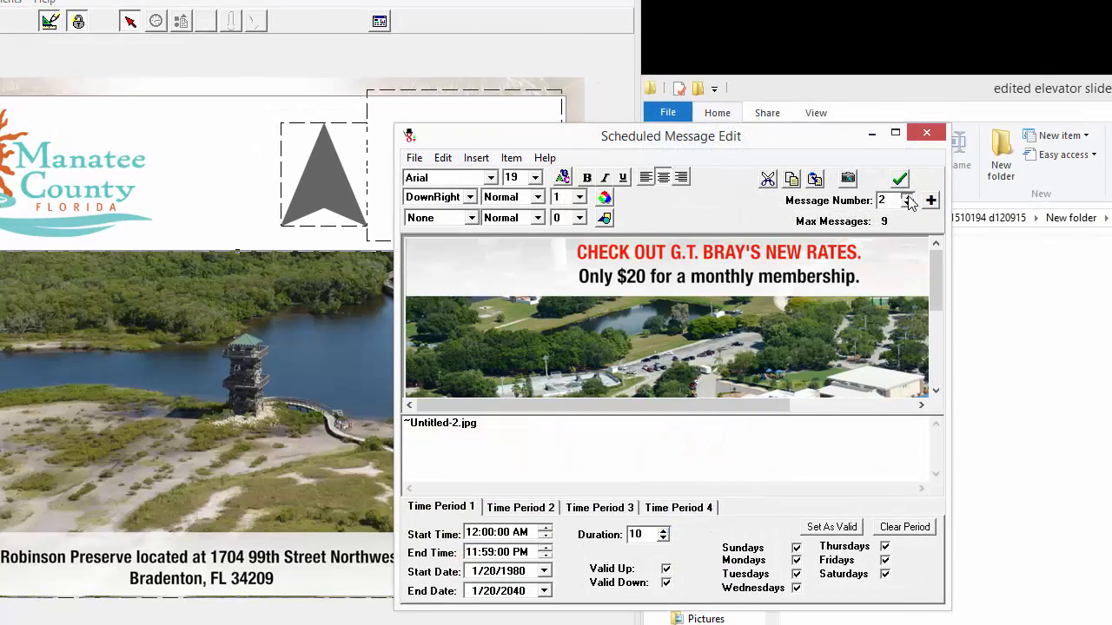
{"action": "left_click", "coordinate": [908, 197]}
{"action": "left_click", "coordinate": [907, 198]}
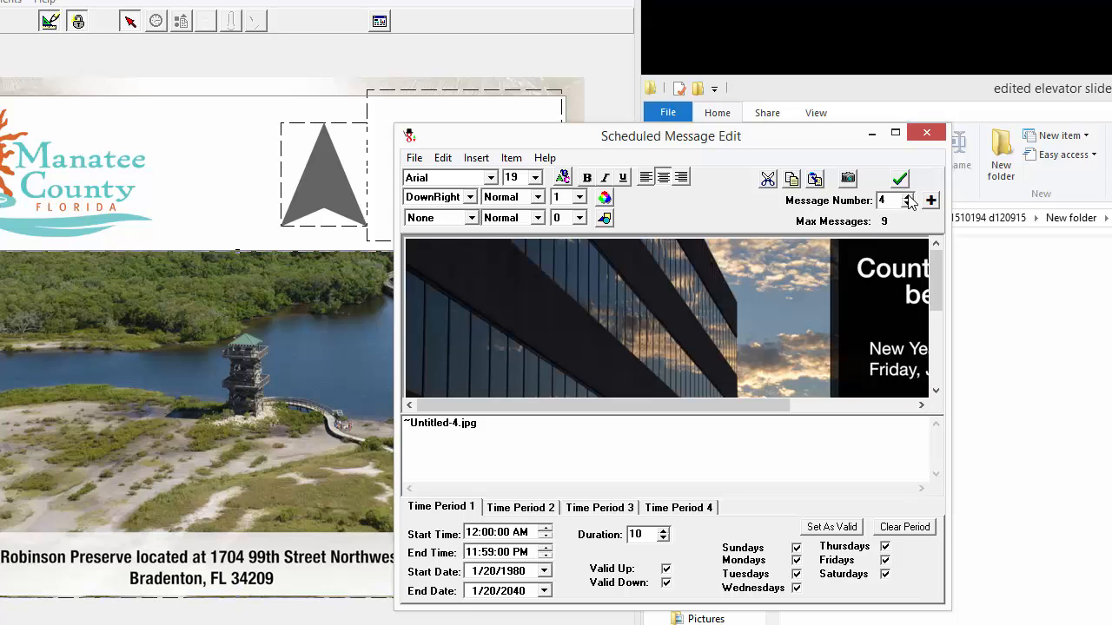
{"action": "left_click", "coordinate": [907, 197]}
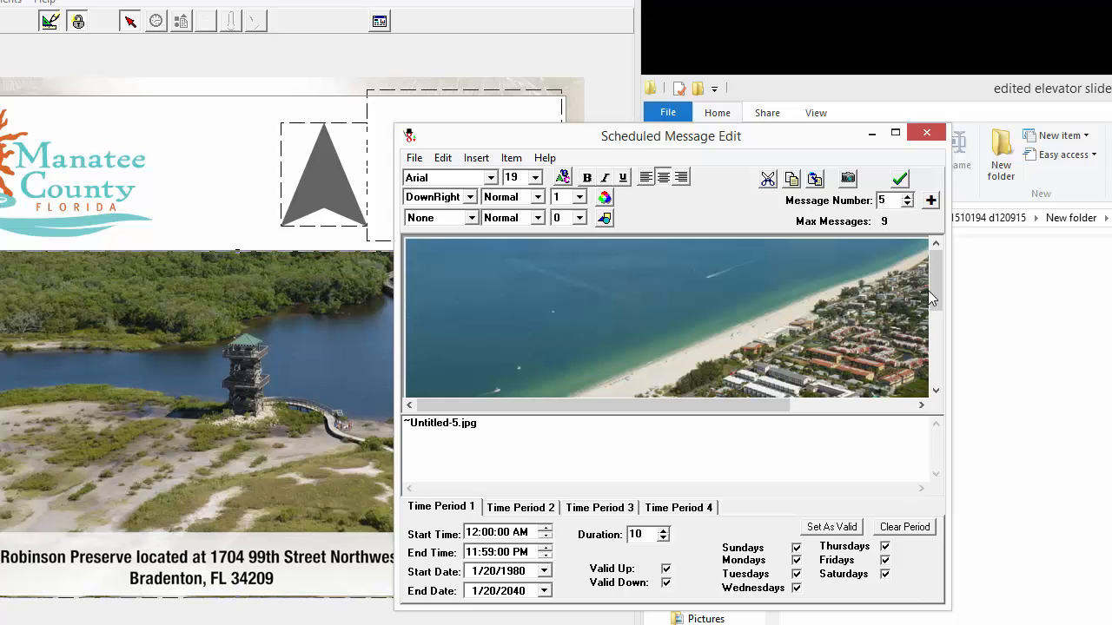
{"action": "left_click_drag", "start_coordinate": [931, 341], "coordinate": [931, 365]}
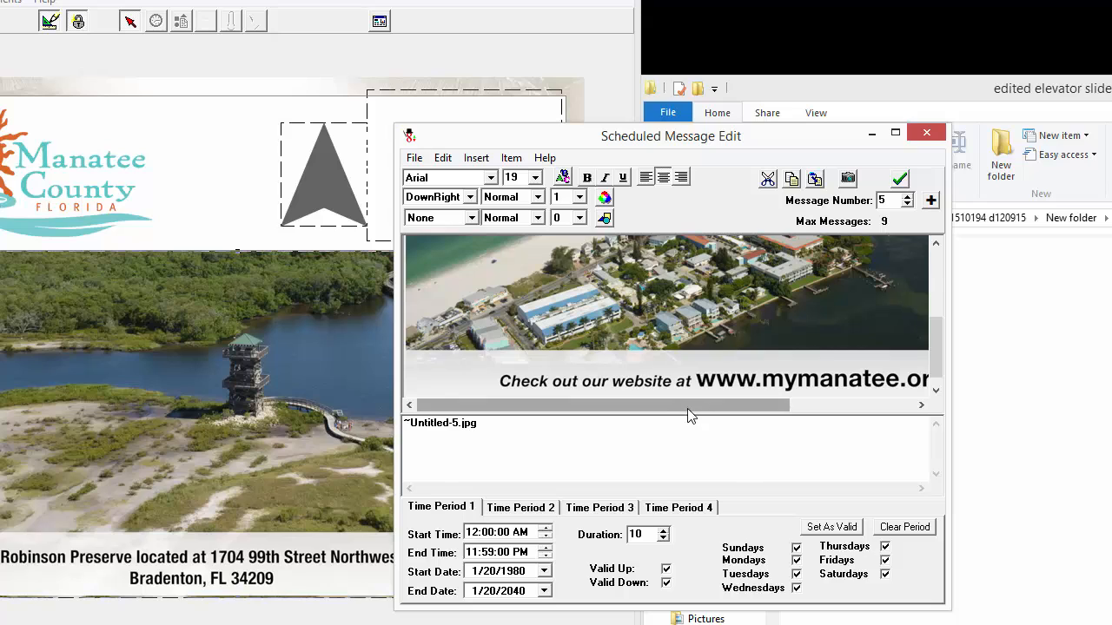
{"action": "left_click_drag", "start_coordinate": [692, 406], "coordinate": [864, 415]}
{"action": "left_click", "coordinate": [907, 196]}
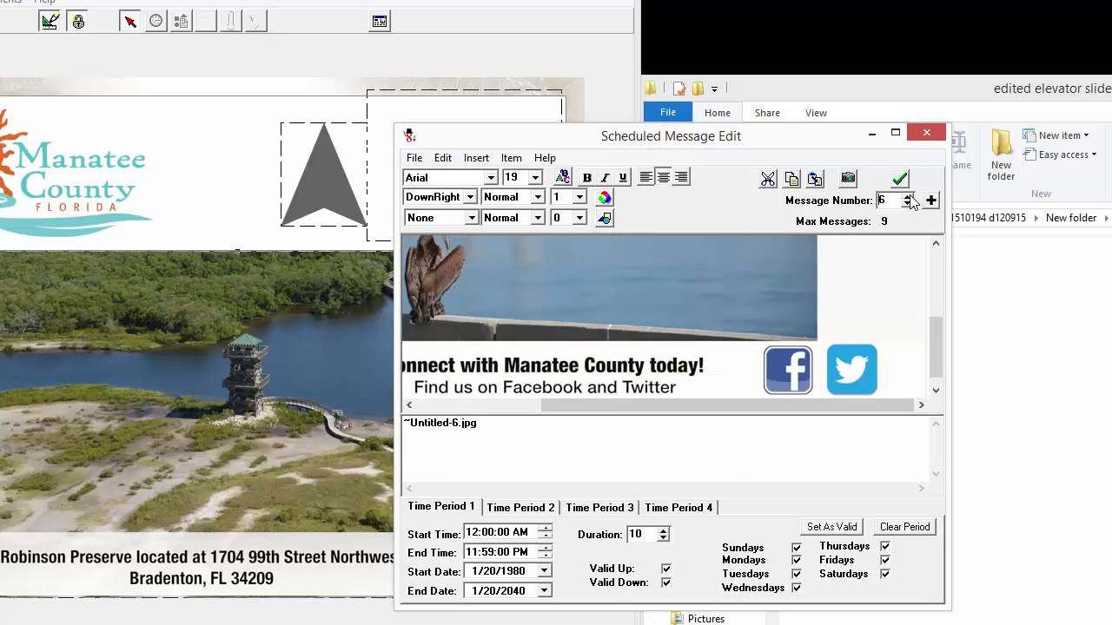
{"action": "left_click", "coordinate": [907, 196]}
{"action": "left_click", "coordinate": [907, 196]}
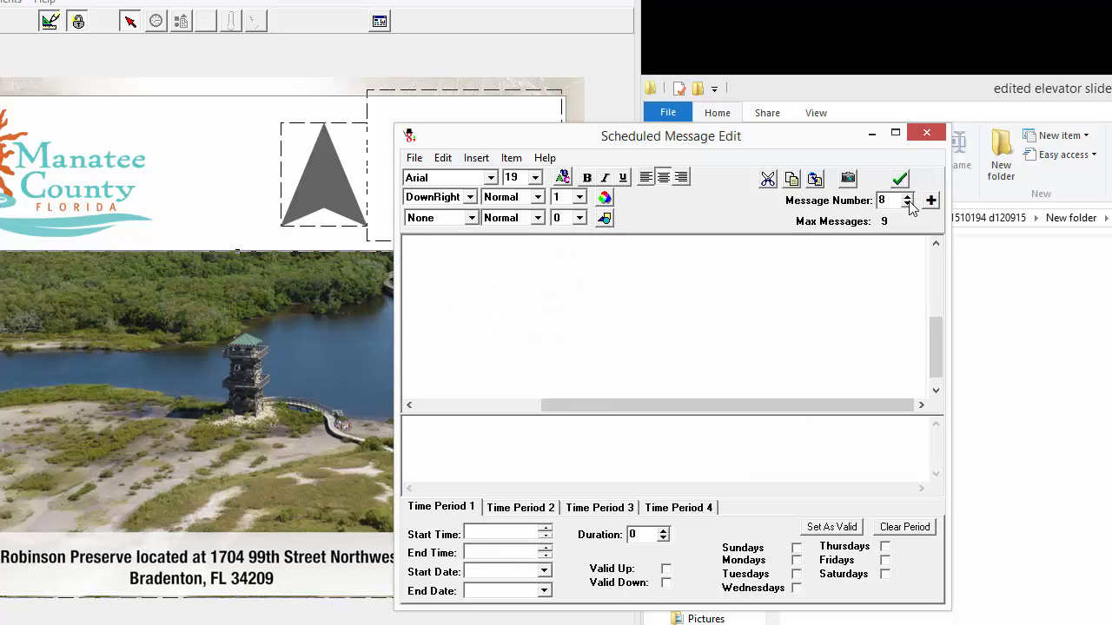
{"action": "left_click", "coordinate": [907, 204]}
- Load Untitled-1.jpg from edited elevator slides into empty scheduled message 8
{"action": "left_click", "coordinate": [907, 196]}
{"action": "left_click_drag", "start_coordinate": [722, 141], "coordinate": [382, 75]}
{"action": "left_click", "coordinate": [1089, 413]}
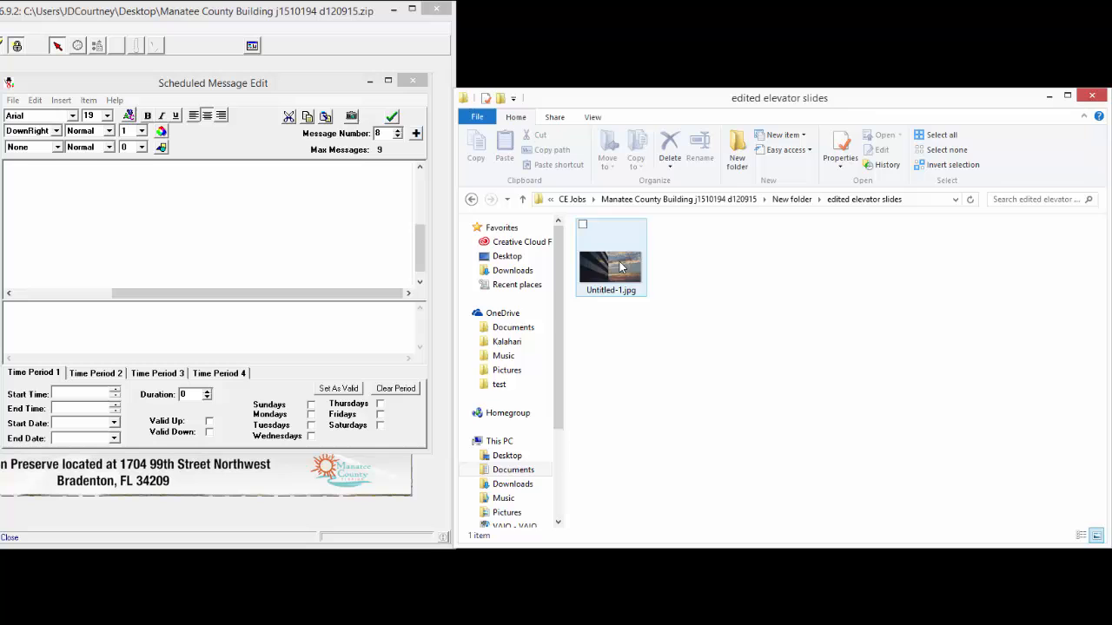
{"action": "left_click_drag", "start_coordinate": [620, 266], "coordinate": [141, 237]}
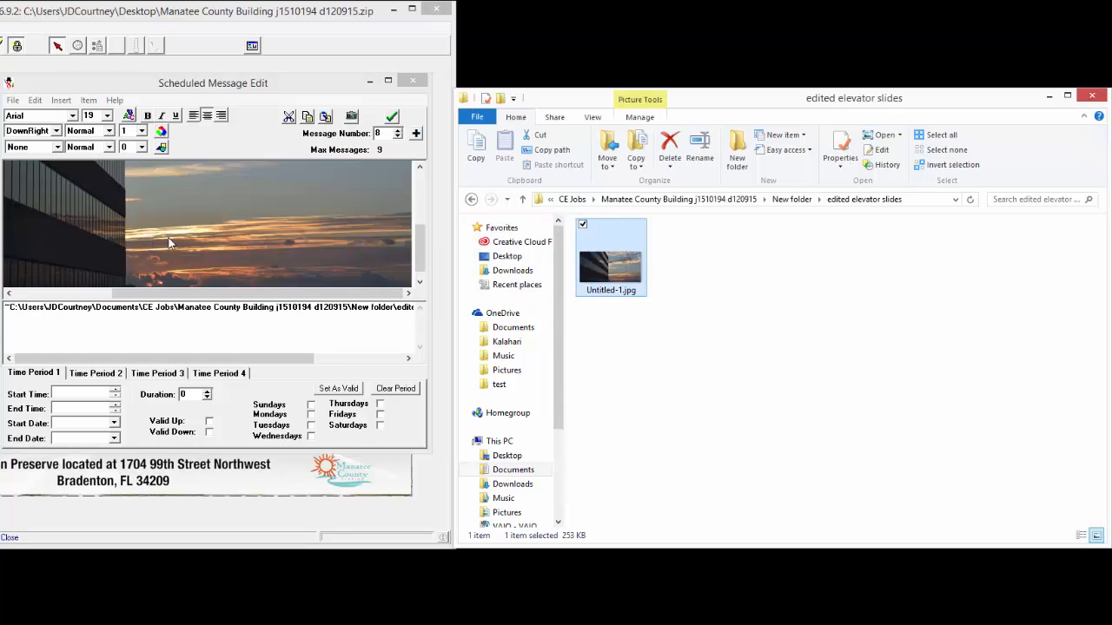
{"action": "left_click_drag", "start_coordinate": [421, 247], "coordinate": [419, 273]}
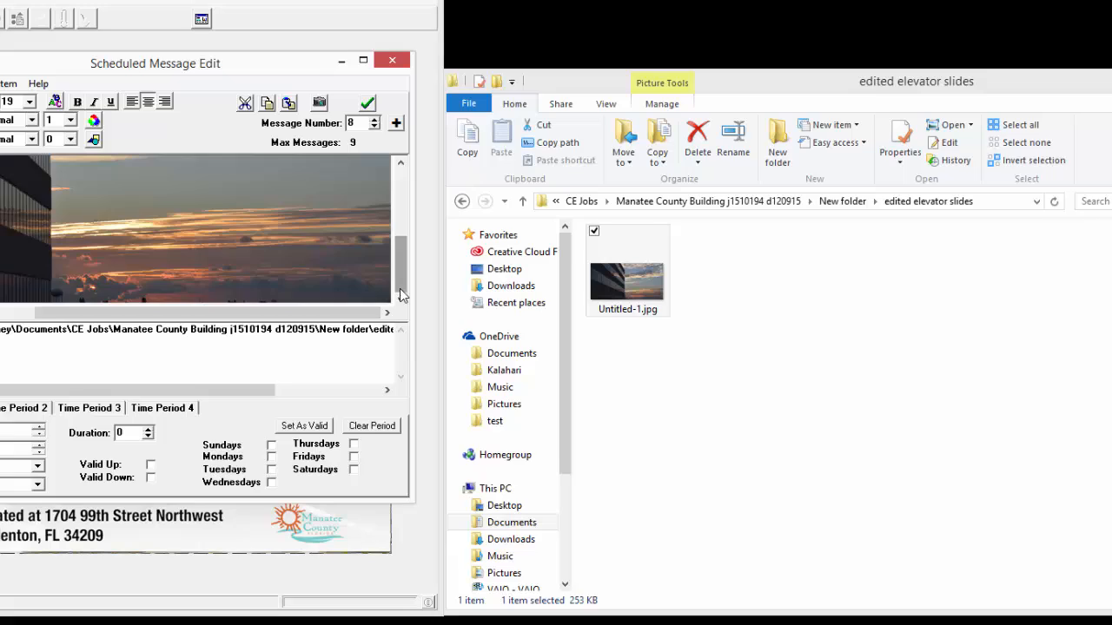
{"action": "left_click_drag", "start_coordinate": [261, 68], "coordinate": [671, 93]}
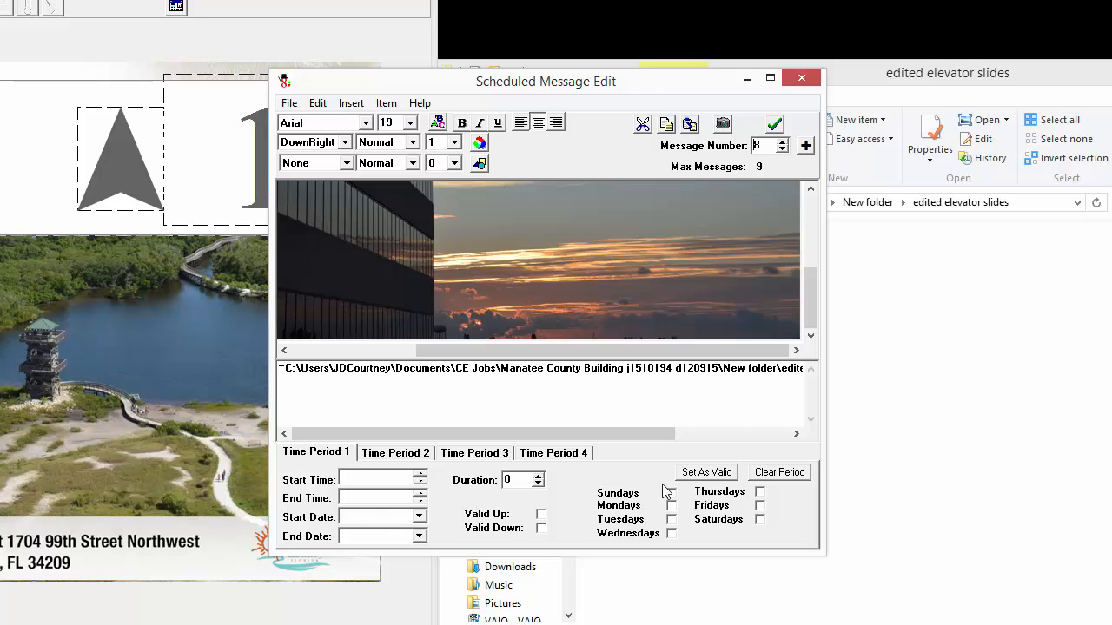
- Set message 8 as valid every weekday from 1996 to 2036, comparing with message 7
{"action": "left_click", "coordinate": [695, 474]}
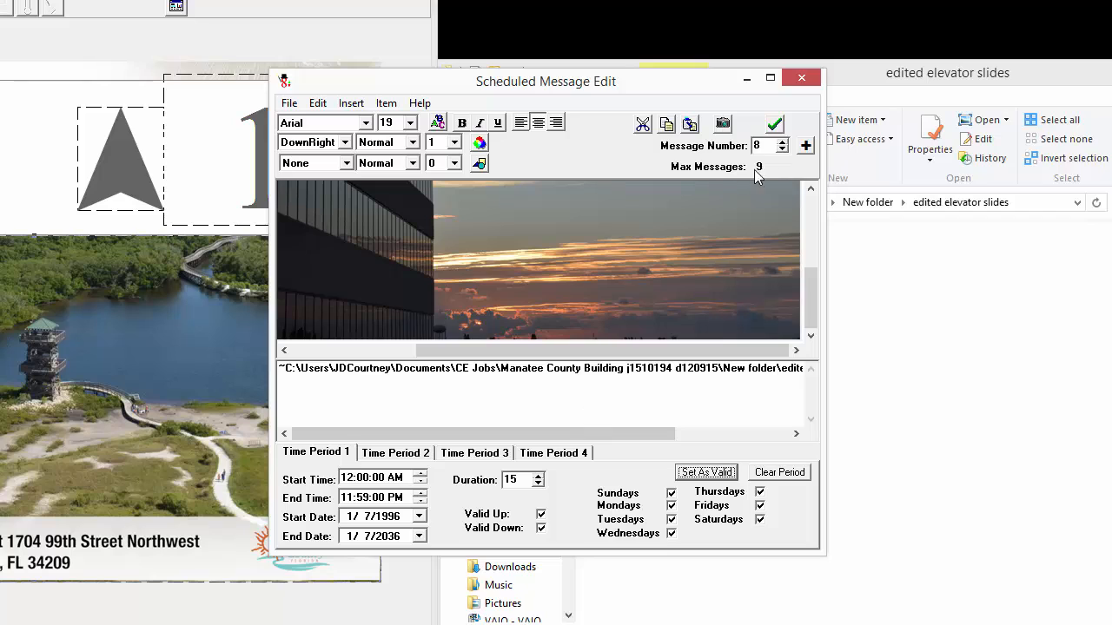
{"action": "left_click", "coordinate": [781, 150]}
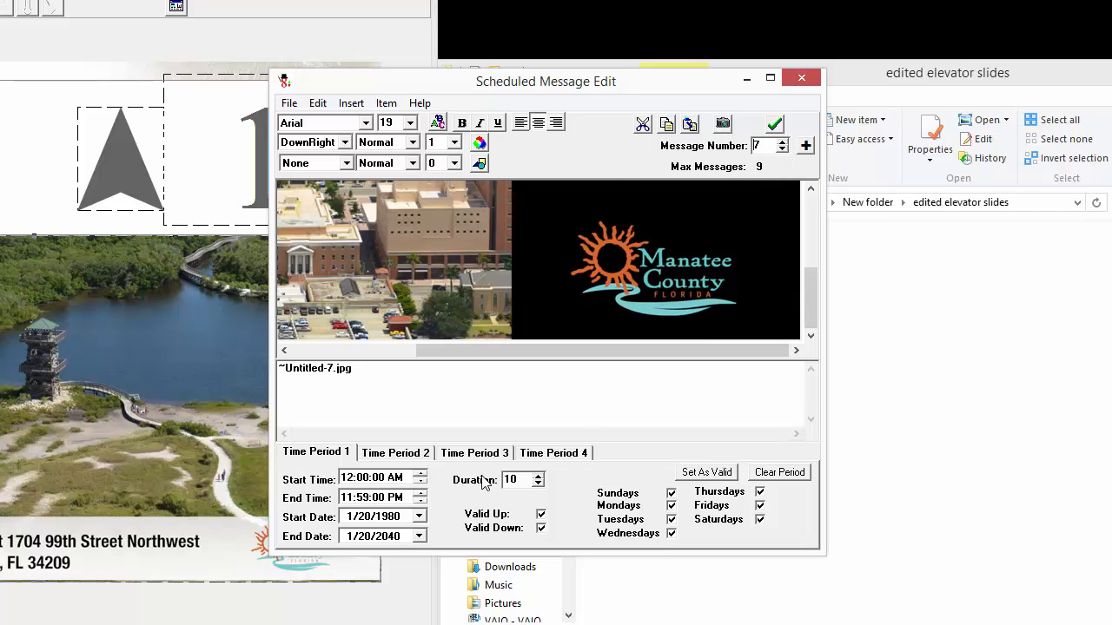
{"action": "left_click", "coordinate": [781, 141]}
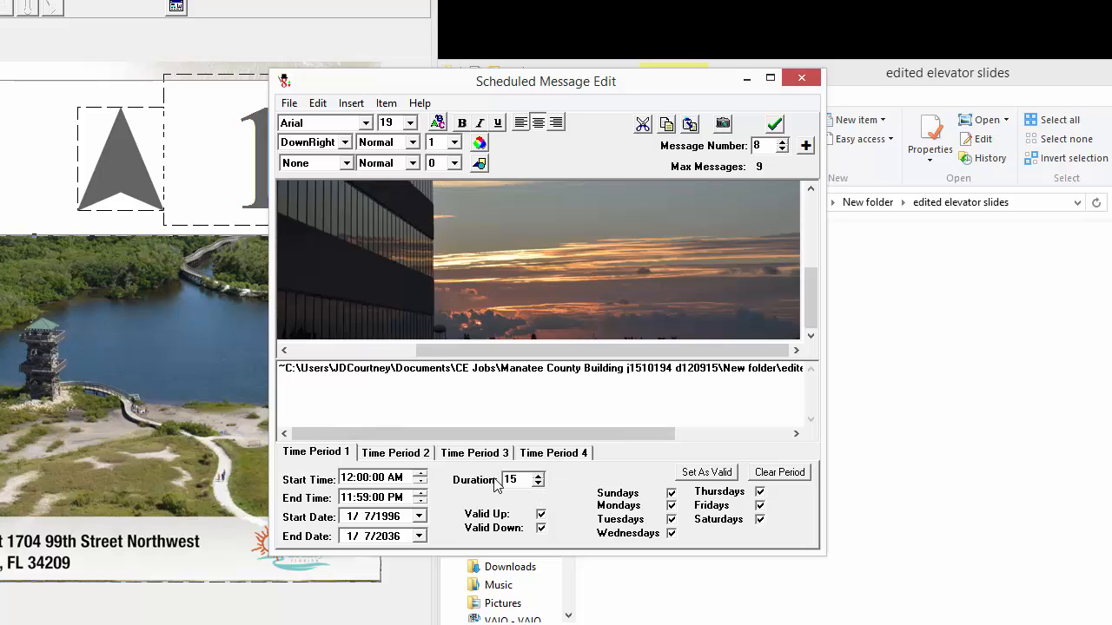
- Lower message 8's duration to 10 and review messages 6 through 9
{"action": "left_click", "coordinate": [538, 483]}
{"action": "left_click", "coordinate": [538, 484]}
{"action": "left_click", "coordinate": [538, 484]}
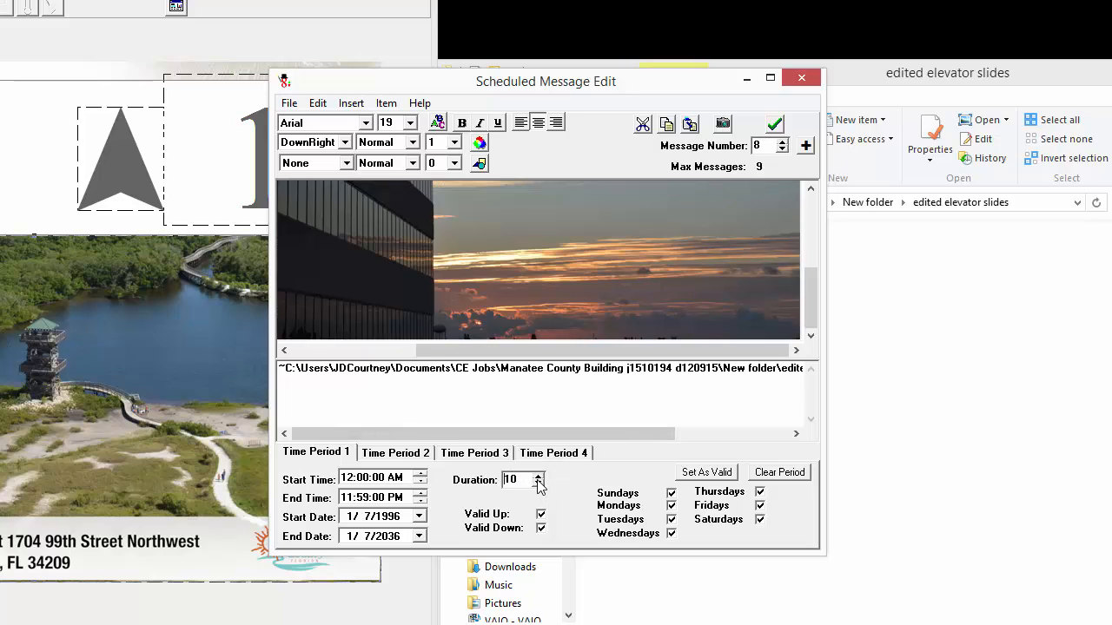
{"action": "left_click", "coordinate": [782, 141]}
{"action": "left_click", "coordinate": [782, 150]}
{"action": "left_click", "coordinate": [781, 150]}
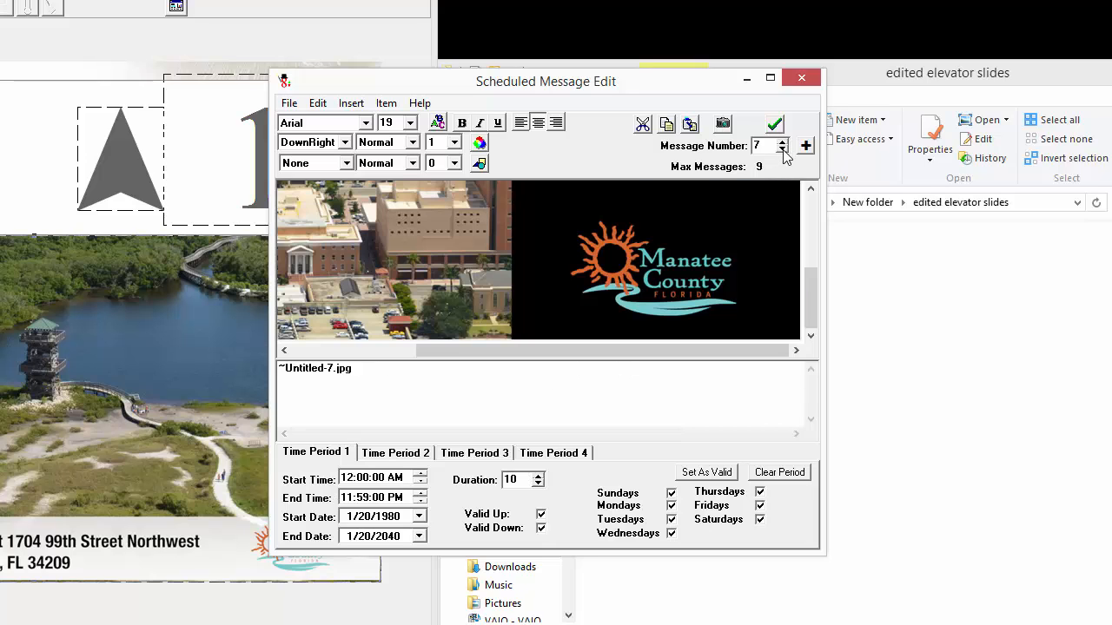
{"action": "left_click", "coordinate": [782, 150]}
{"action": "left_click", "coordinate": [782, 141]}
{"action": "left_click", "coordinate": [782, 142]}
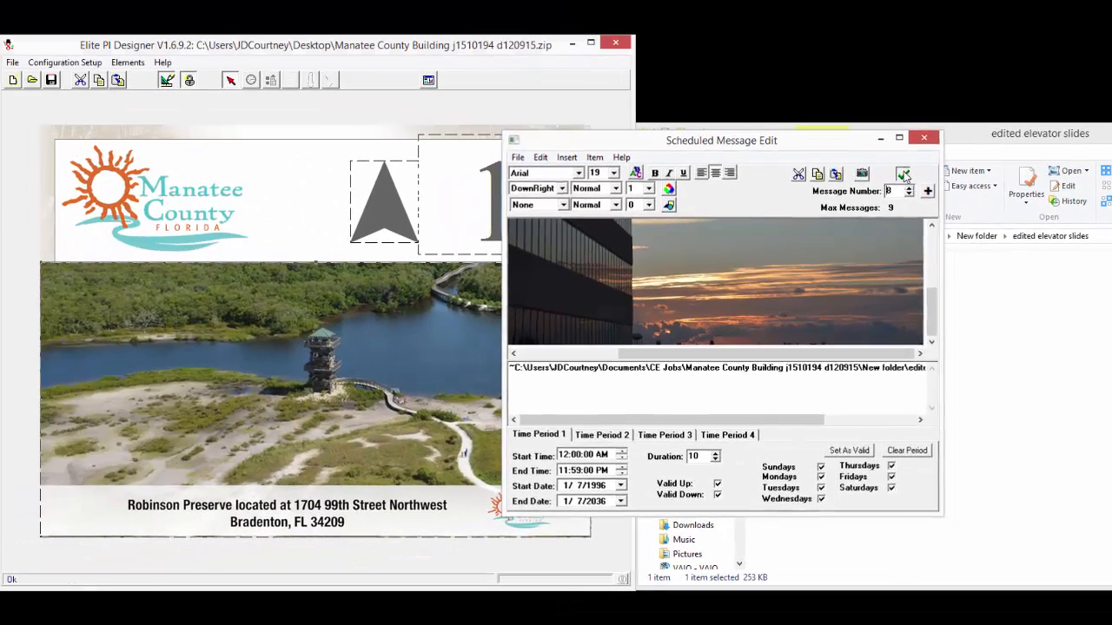
{"action": "left_click", "coordinate": [774, 126]}
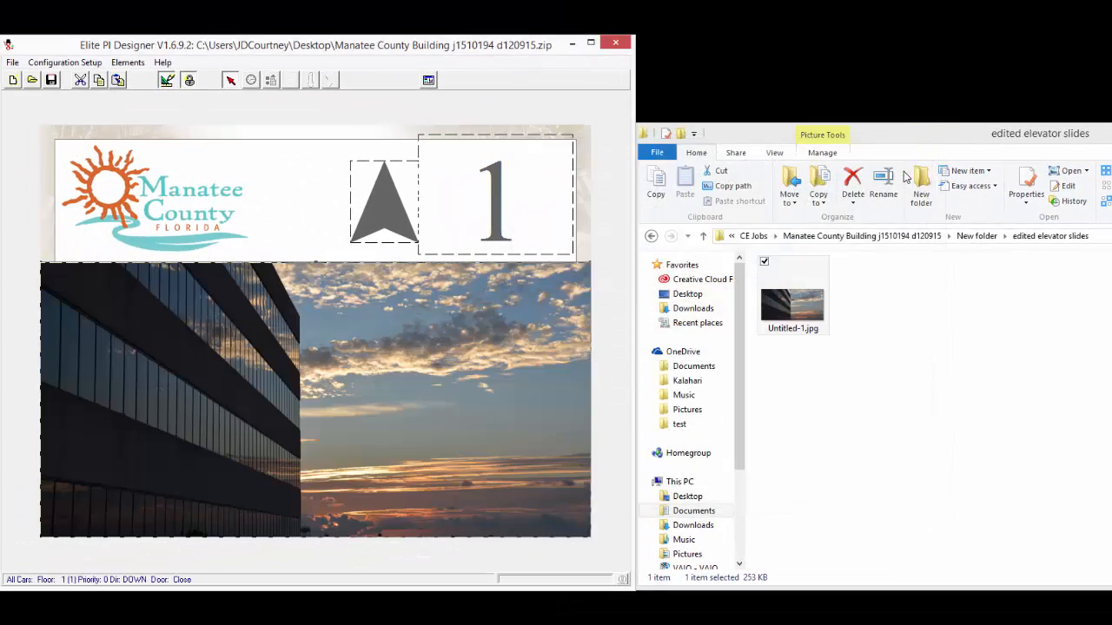
{"action": "left_click_drag", "start_coordinate": [485, 54], "coordinate": [827, 88]}
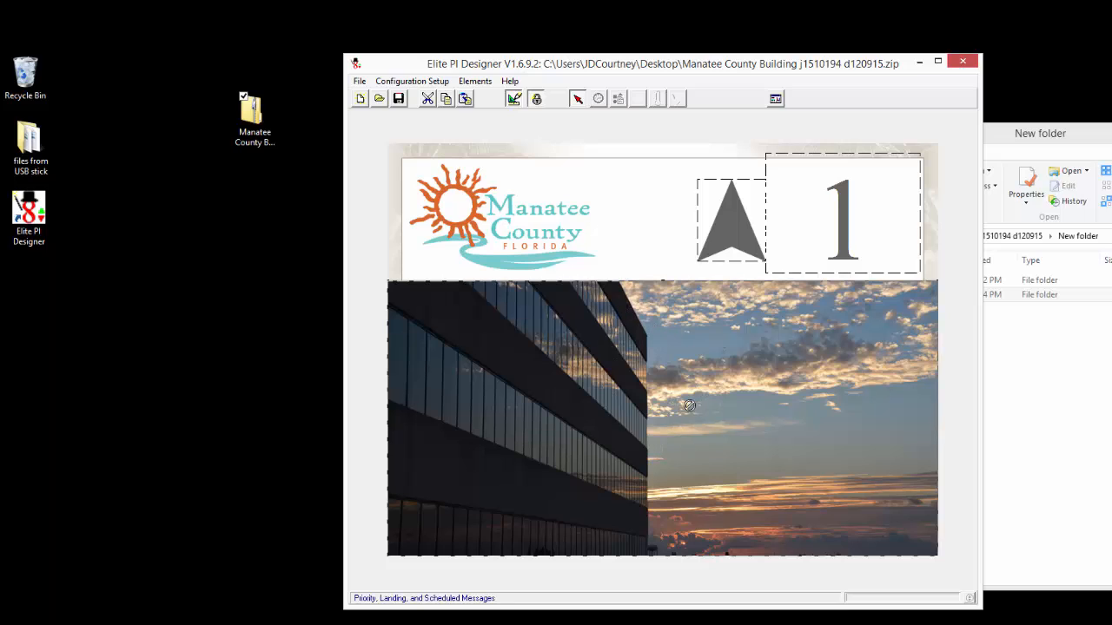
{"action": "right_click", "coordinate": [668, 389]}
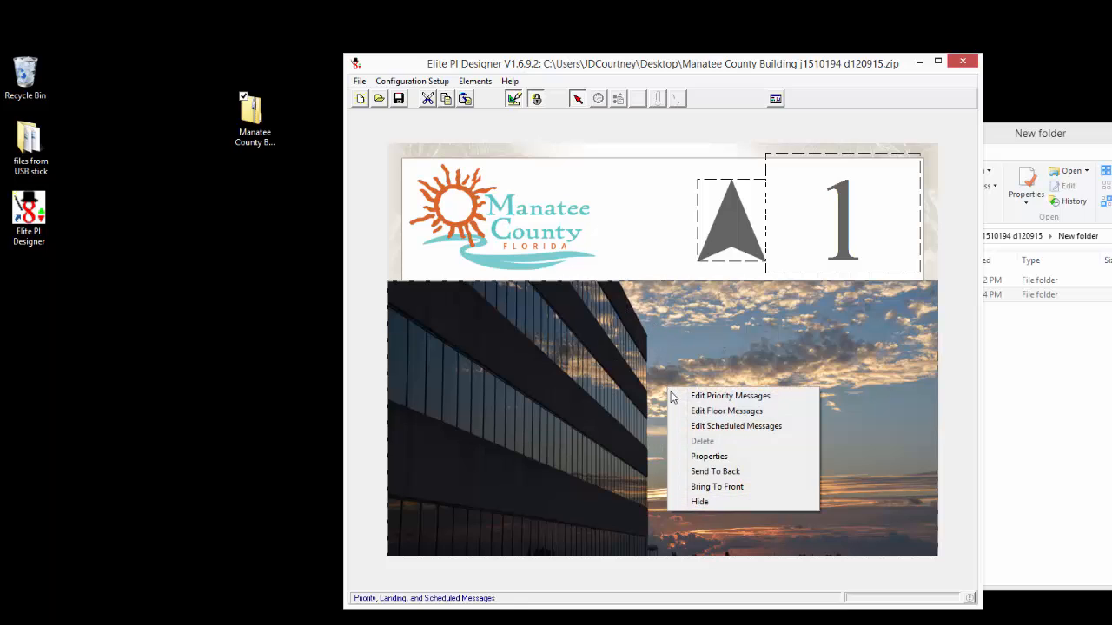
{"action": "left_click", "coordinate": [724, 426]}
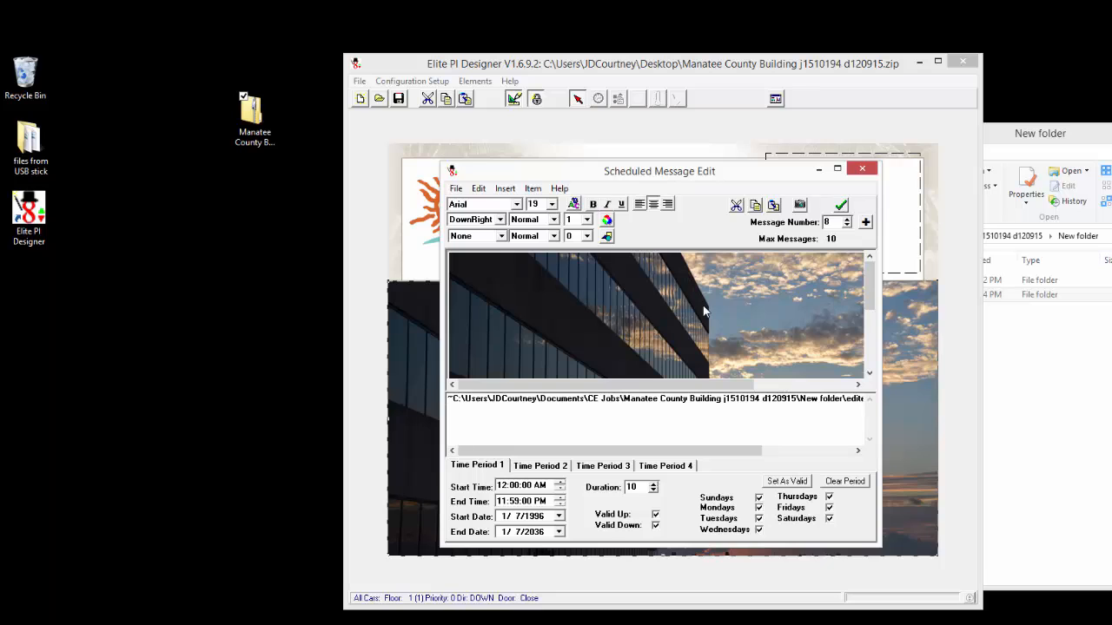
{"action": "left_click", "coordinate": [841, 205]}
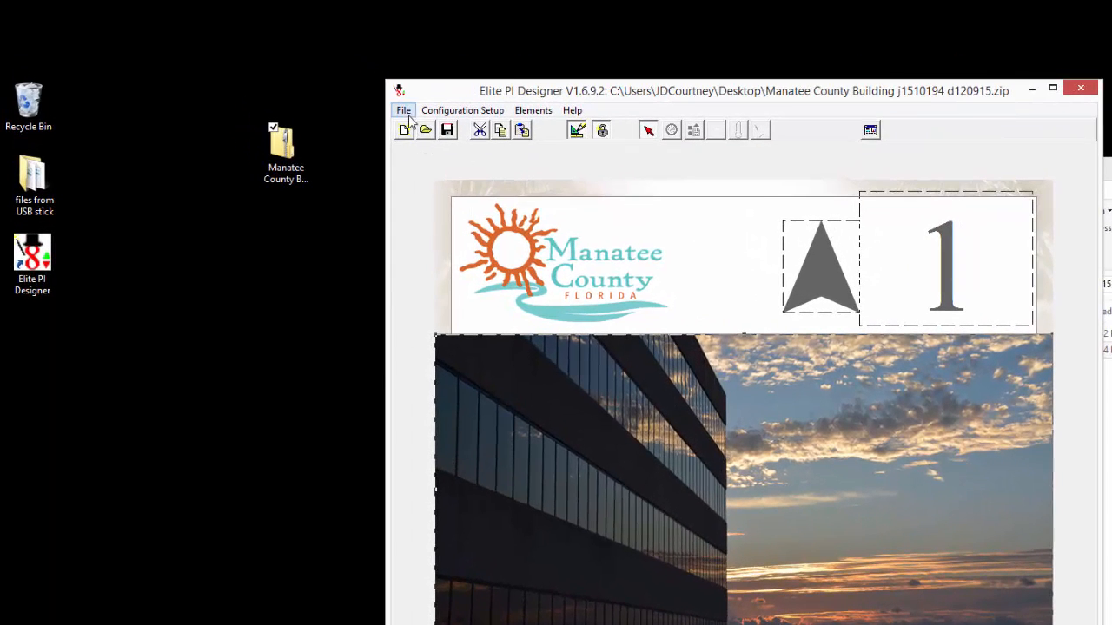
- Build the USB installer as USBInstaller.zip on the desktop and move the zip to mid-desktop
{"action": "left_click", "coordinate": [405, 112]}
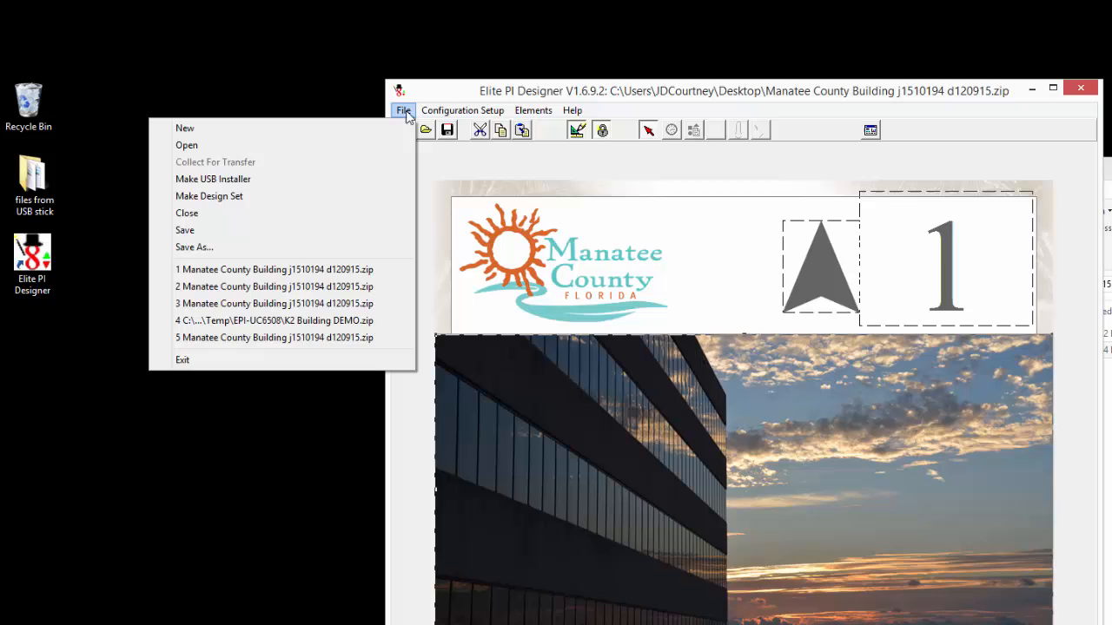
{"action": "left_click", "coordinate": [251, 180]}
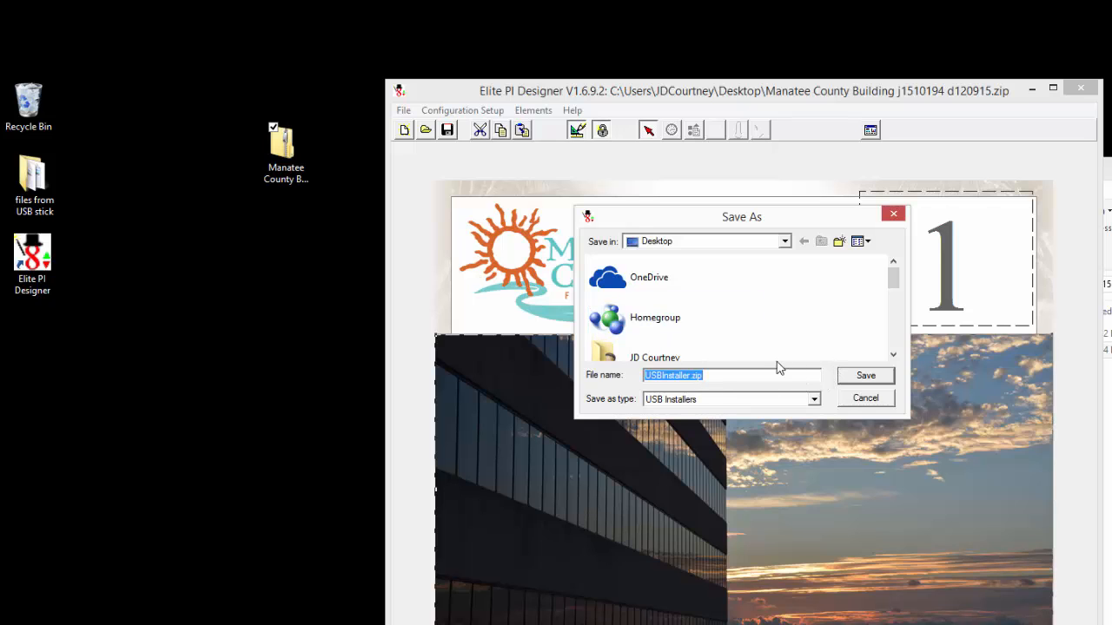
{"action": "left_click", "coordinate": [860, 376]}
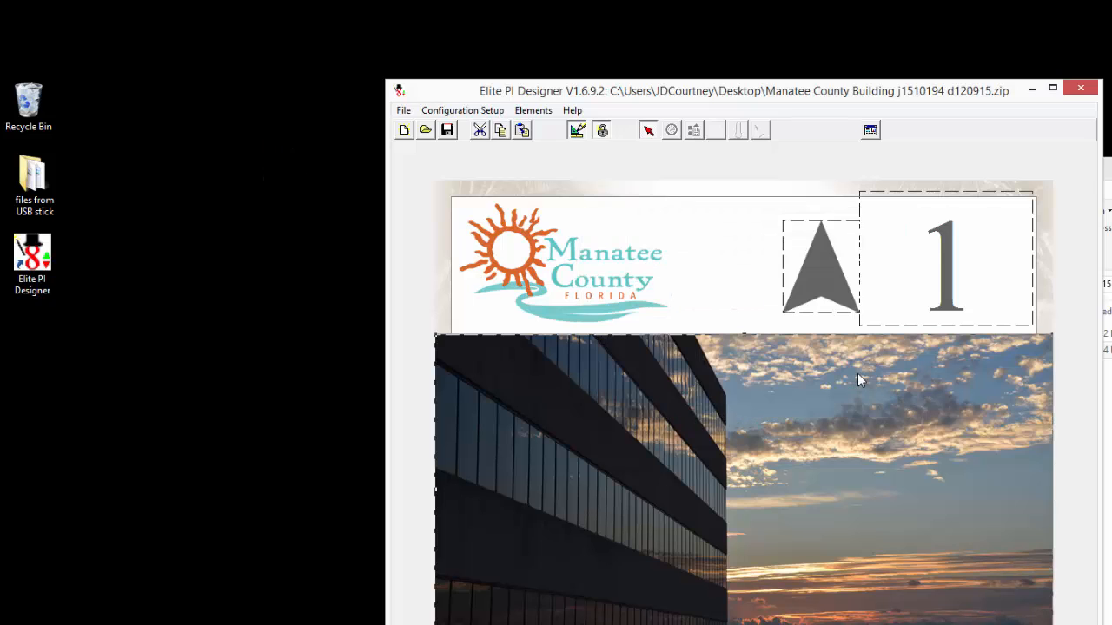
{"action": "left_click", "coordinate": [744, 447]}
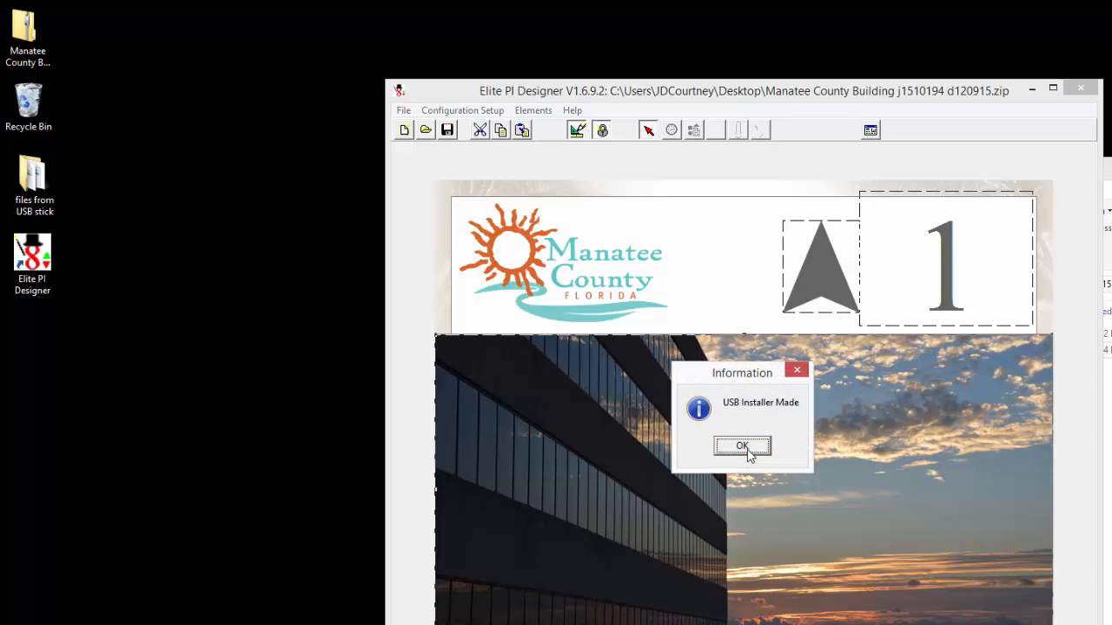
{"action": "left_click", "coordinate": [744, 446]}
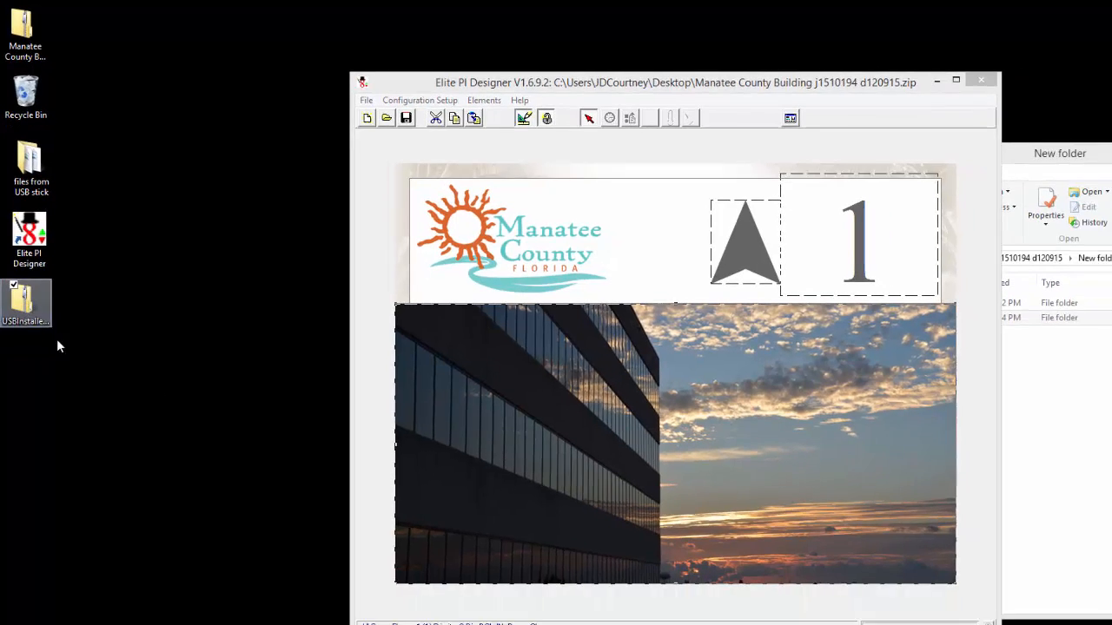
{"action": "left_click_drag", "start_coordinate": [26, 300], "coordinate": [244, 442]}
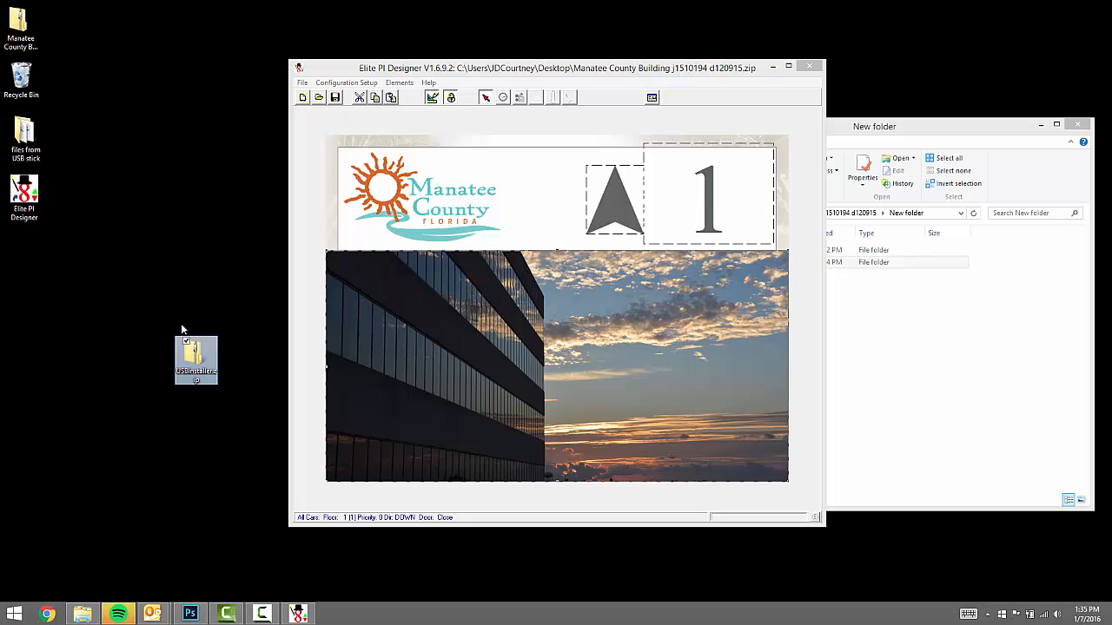